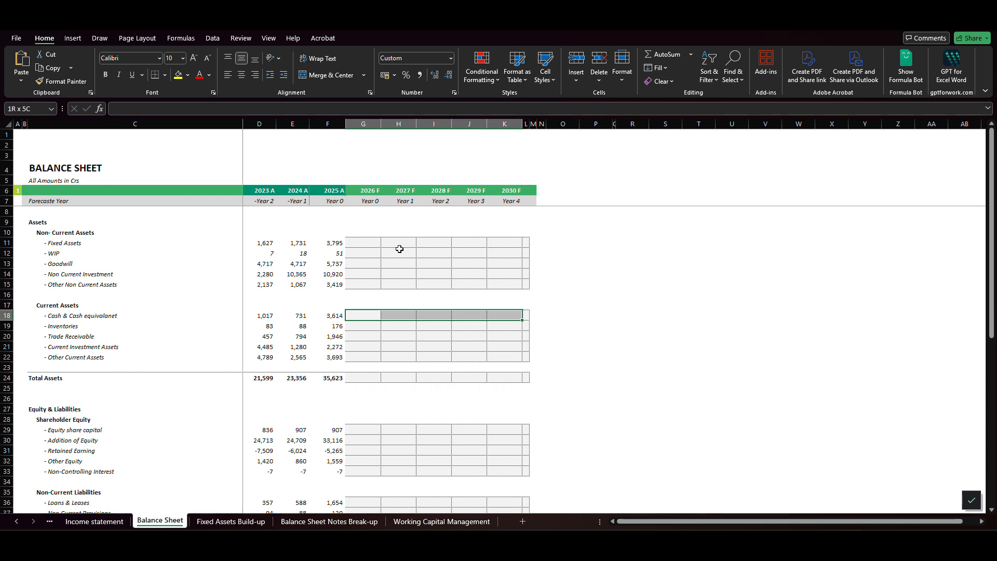
- Review the asset rows across the actual and forecast year columns of the Balance Sheet
{"action": "key", "text": "Up"}
{"action": "key", "text": "Up"}
{"action": "key", "text": "Up"}
{"action": "key", "text": "Up"}
{"action": "key", "text": "Up"}
{"action": "key", "text": "Up"}
{"action": "key", "text": "Up"}
{"action": "key", "text": "Up"}
{"action": "key", "text": "Up"}
{"action": "key", "text": "Up"}
{"action": "key", "text": "Up"}
{"action": "key", "text": "Up"}
{"action": "key", "text": "Up"}
{"action": "key", "text": "Up"}
{"action": "key", "text": "Up"}
{"action": "key", "text": "Up"}
{"action": "key", "text": "Up"}
{"action": "key", "text": "Up"}
{"action": "key", "text": "Up"}
{"action": "key", "text": "Up"}
{"action": "key", "text": "Up"}
{"action": "key", "text": "Up"}
{"action": "key", "text": "Up"}
{"action": "key", "text": "Up"}
{"action": "key", "text": "Down"}
{"action": "key", "text": "Down"}
{"action": "key", "text": "Down"}
{"action": "key", "text": "Down"}
{"action": "key", "text": "Down"}
{"action": "key", "text": "Down"}
{"action": "key", "text": "Down"}
{"action": "key", "text": "Down"}
{"action": "key", "text": "Down"}
{"action": "key", "text": "Down"}
{"action": "key", "text": "Down"}
{"action": "key", "text": "Down"}
{"action": "key", "text": "Down"}
{"action": "key", "text": "Down"}
{"action": "key", "text": "Down"}
{"action": "key", "text": "Down"}
{"action": "key", "text": "Down"}
{"action": "key", "text": "Down"}
{"action": "key", "text": "Down"}
{"action": "key", "text": "Up"}
{"action": "key", "text": "Up"}
{"action": "key", "text": "Up"}
{"action": "key", "text": "Up"}
{"action": "key", "text": "Up"}
{"action": "key", "text": "Up"}
{"action": "key", "text": "Up"}
{"action": "key", "text": "Up"}
{"action": "key", "text": "Up"}
{"action": "key", "text": "Up"}
{"action": "key", "text": "Down"}
{"action": "key", "text": "Left"}
{"action": "key", "text": "Left"}
{"action": "key", "text": "Left"}
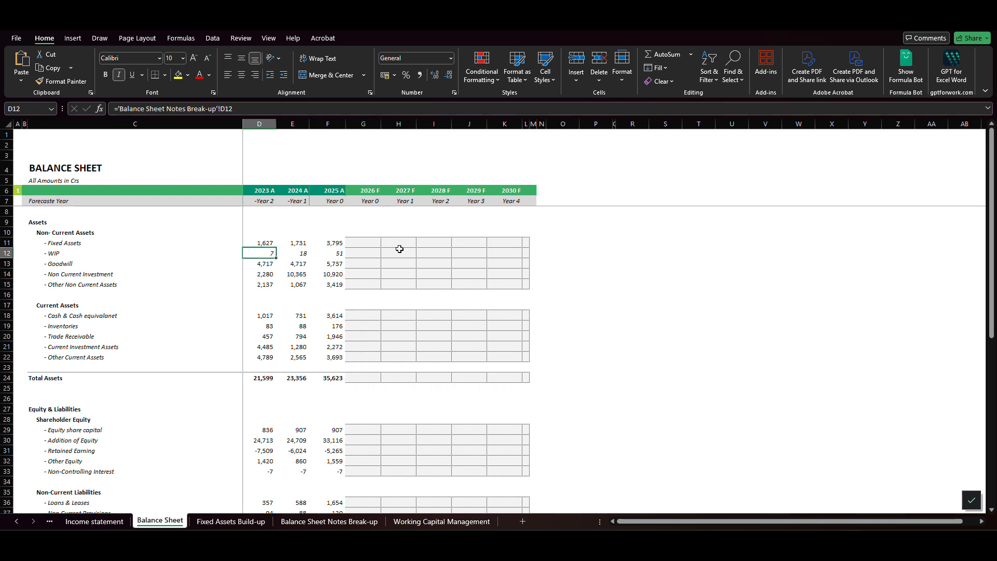
- Start the 2026 F Fixed Assets formula in G11 with the property, plant and equipment Net Block Assets from 'Fixed Assets Build-up'!G20
{"action": "key", "text": "Up"}
{"action": "key", "text": "Right"}
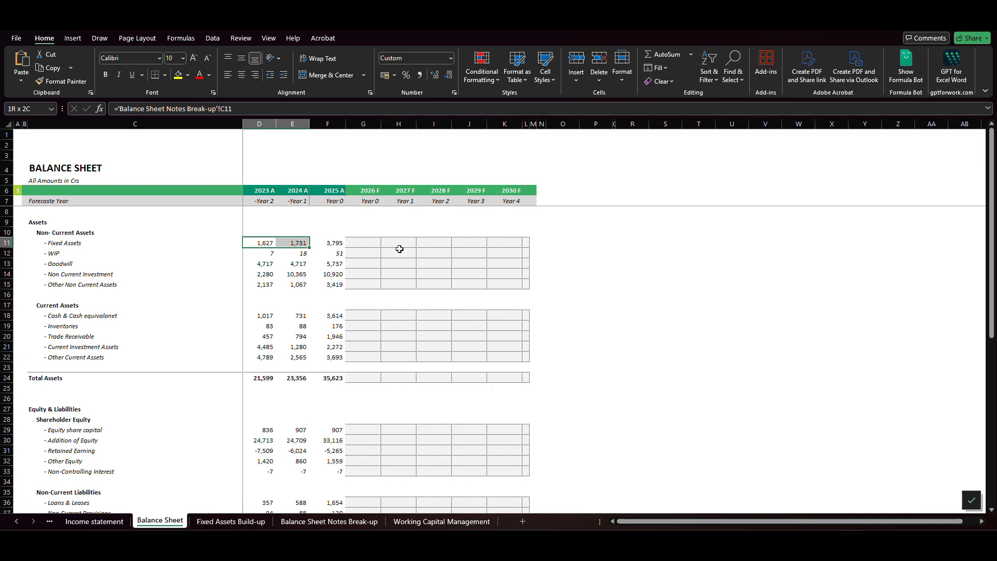
{"action": "key", "text": "Right"}
{"action": "key", "text": "Right"}
{"action": "key", "text": "Left"}
{"action": "key", "text": "Right"}
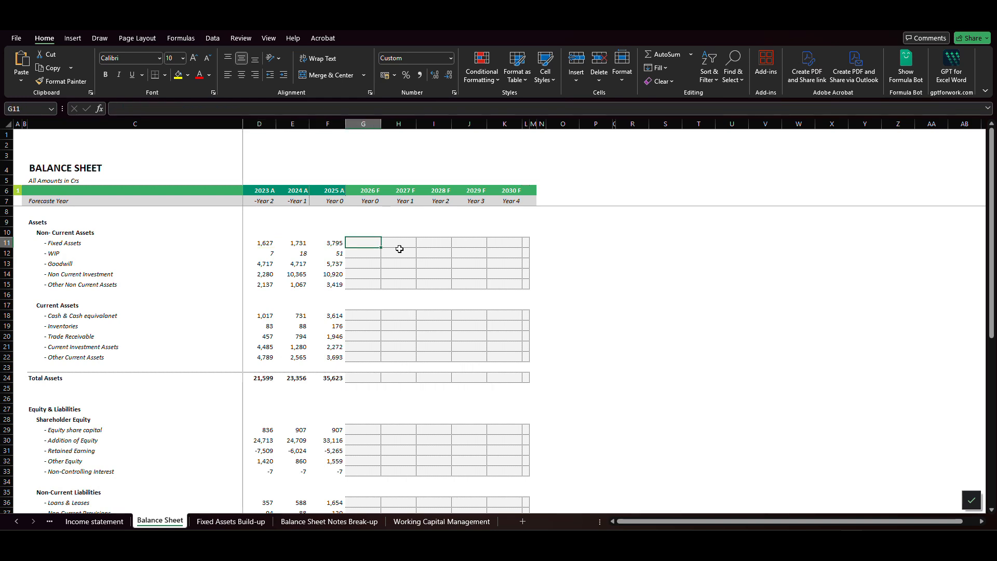
{"action": "type", "text": "="}
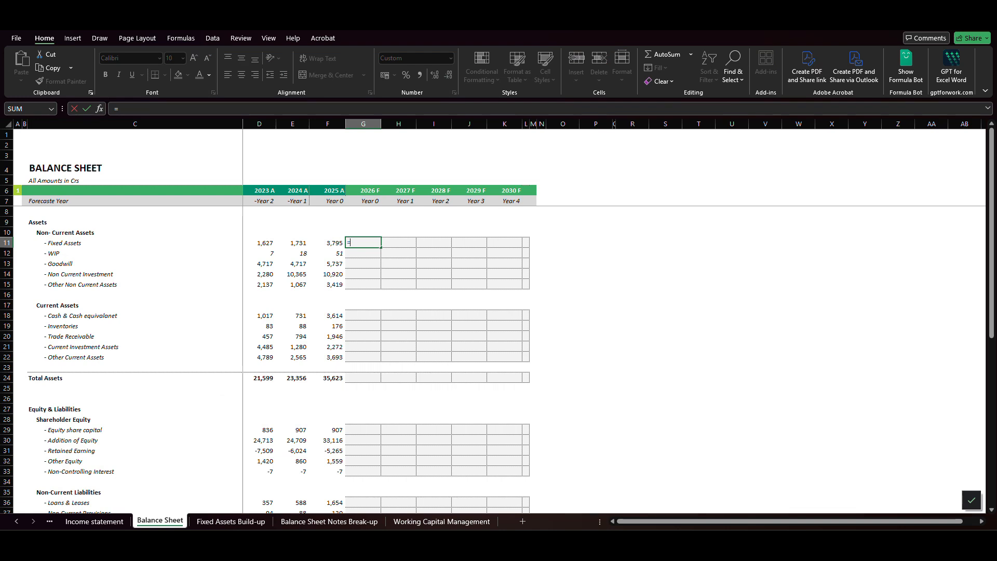
{"action": "left_click", "coordinate": [235, 522]}
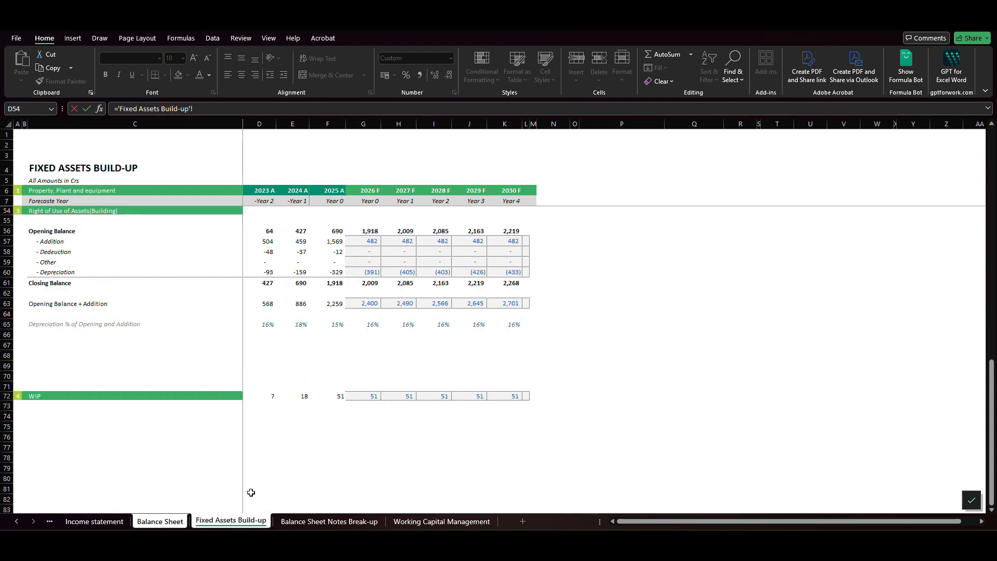
{"action": "scroll", "coordinate": [303, 340], "scroll_direction": "up", "scroll_amount": 18}
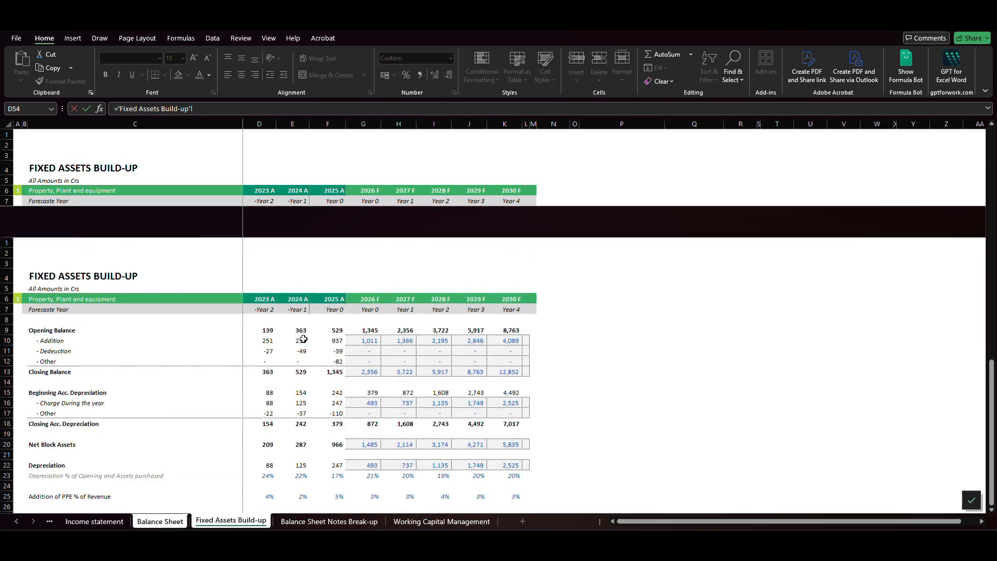
{"action": "scroll", "coordinate": [303, 339], "scroll_direction": "down", "scroll_amount": 2}
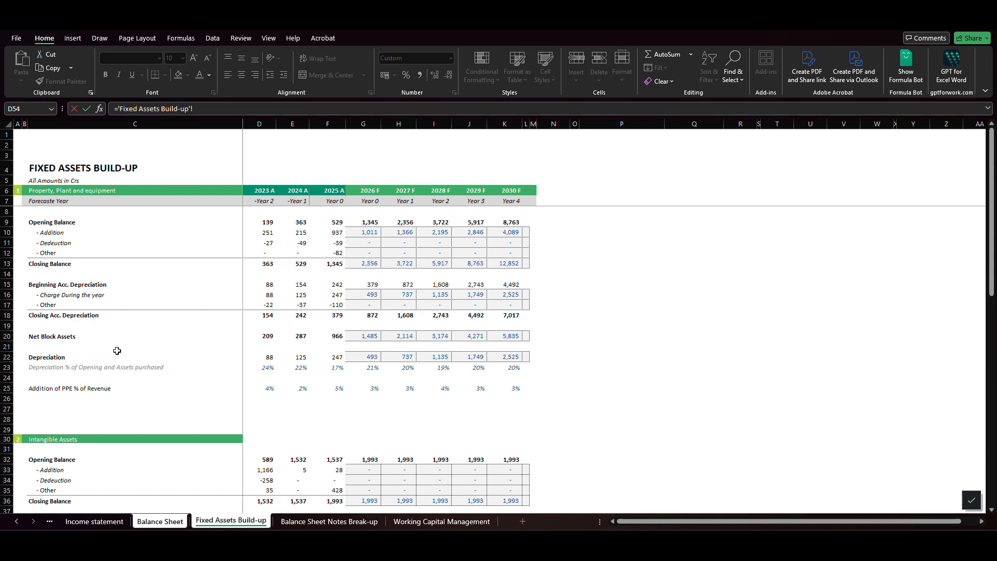
{"action": "left_click", "coordinate": [366, 338]}
{"action": "type", "text": "+"}
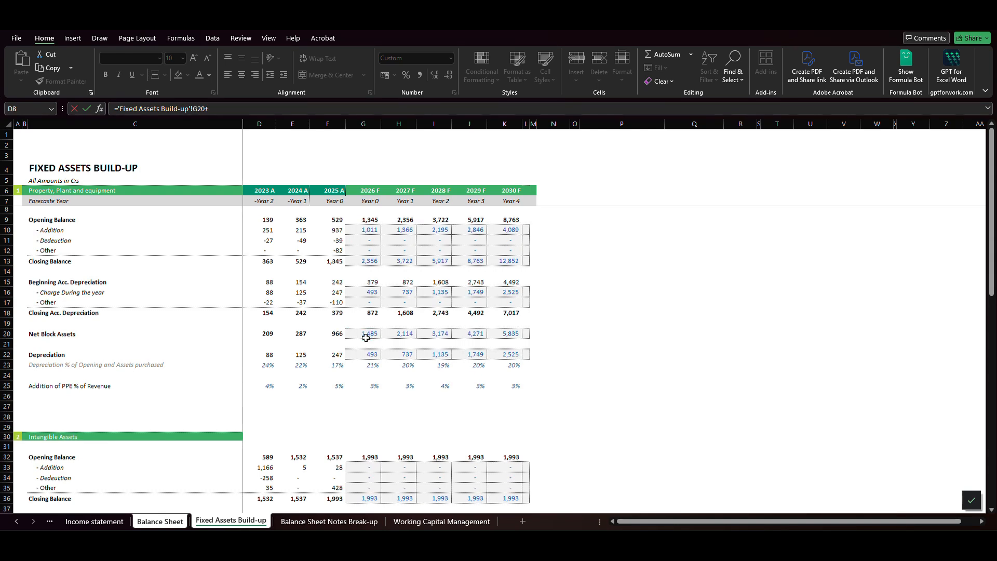
- Complete the Fixed Assets formula by adding the intangible Net Block Assets (G45) and the right-of-use Closing Balance (G61) for 2026 F
{"action": "scroll", "coordinate": [363, 336], "scroll_direction": "down", "scroll_amount": 5}
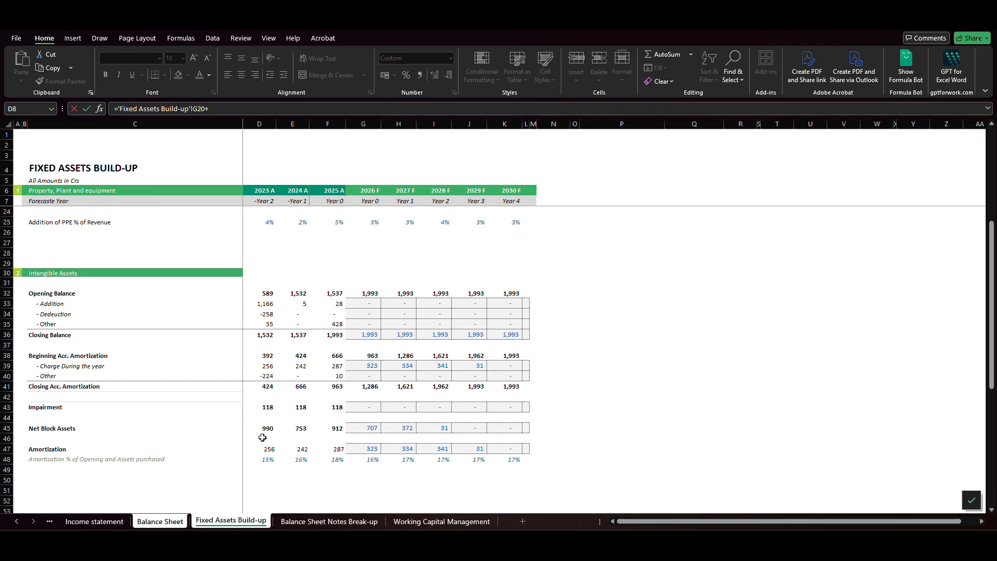
{"action": "left_click", "coordinate": [359, 427]}
{"action": "type", "text": "+"}
{"action": "scroll", "coordinate": [358, 428], "scroll_direction": "down", "scroll_amount": 5}
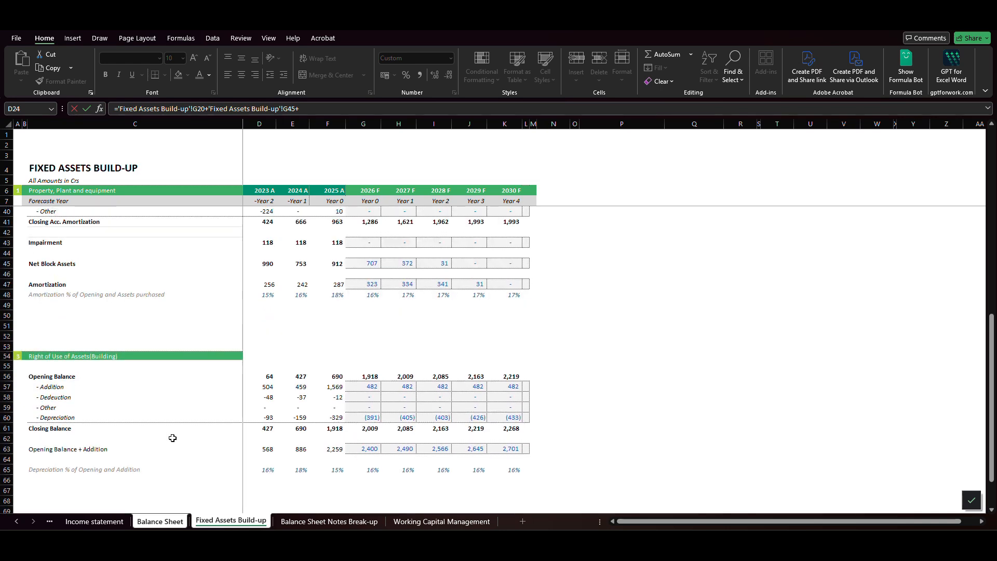
{"action": "left_click", "coordinate": [368, 429]}
{"action": "key", "text": "Return"}
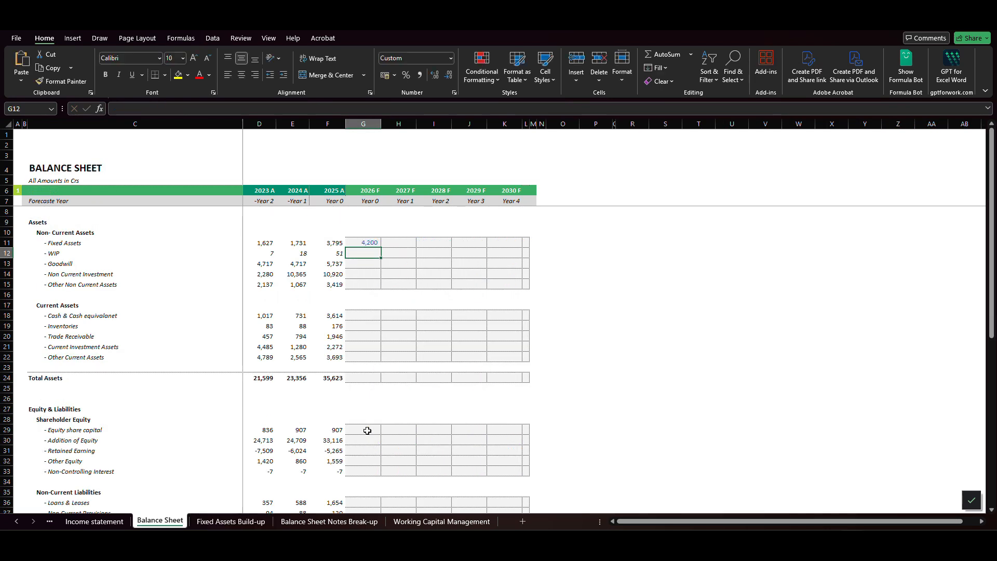
- Copy the 2026 F Fixed Assets formula across the forecast years through 2030 F
{"action": "key", "text": "Up"}
{"action": "key", "text": "ctrl+c"}
{"action": "key", "text": "shift+Right"}
{"action": "key", "text": "shift+Right"}
{"action": "key", "text": "shift+Right"}
{"action": "key", "text": "shift+Right"}
{"action": "key", "text": "ctrl+v"}
{"action": "key", "text": "Escape"}
- Link the 2026 F WIP cell G12 to the WIP forecast in 'Fixed Assets Build-up'!G72
{"action": "key", "text": "Down"}
{"action": "key", "text": "Left"}
{"action": "key", "text": "Left"}
{"action": "key", "text": "Left"}
{"action": "key", "text": "Left"}
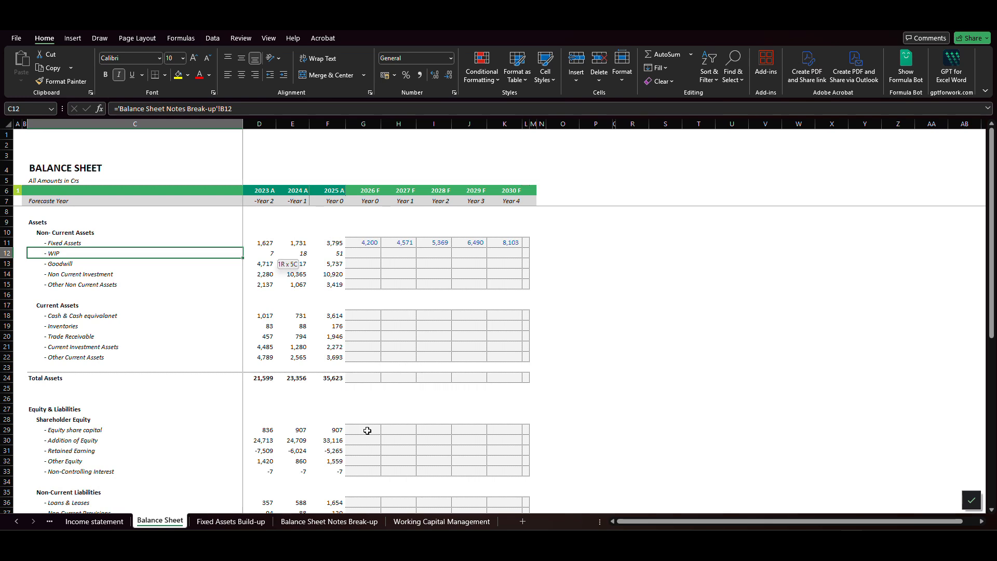
{"action": "key", "text": "Right"}
{"action": "key", "text": "Right"}
{"action": "key", "text": "Right"}
{"action": "key", "text": "Right"}
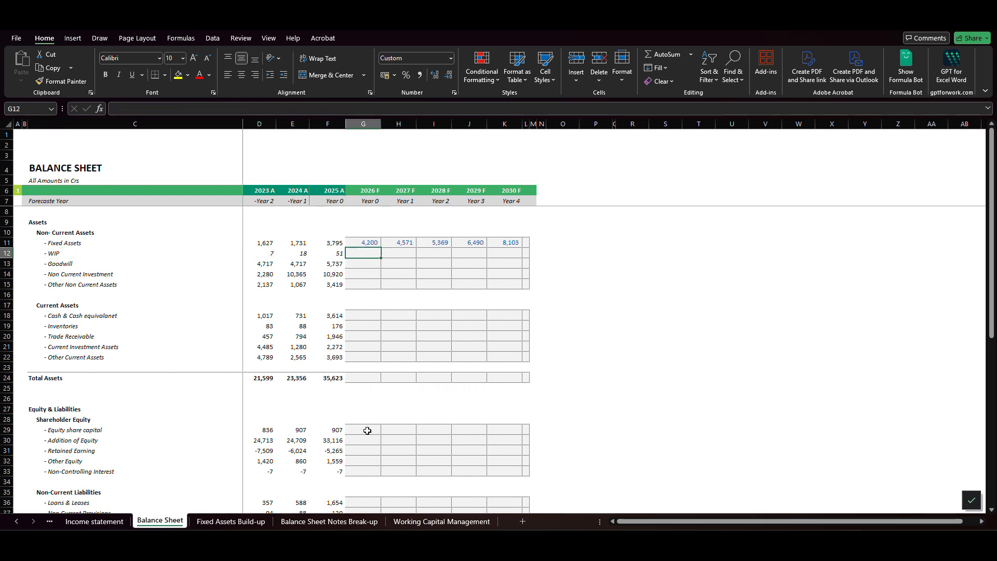
{"action": "type", "text": "="}
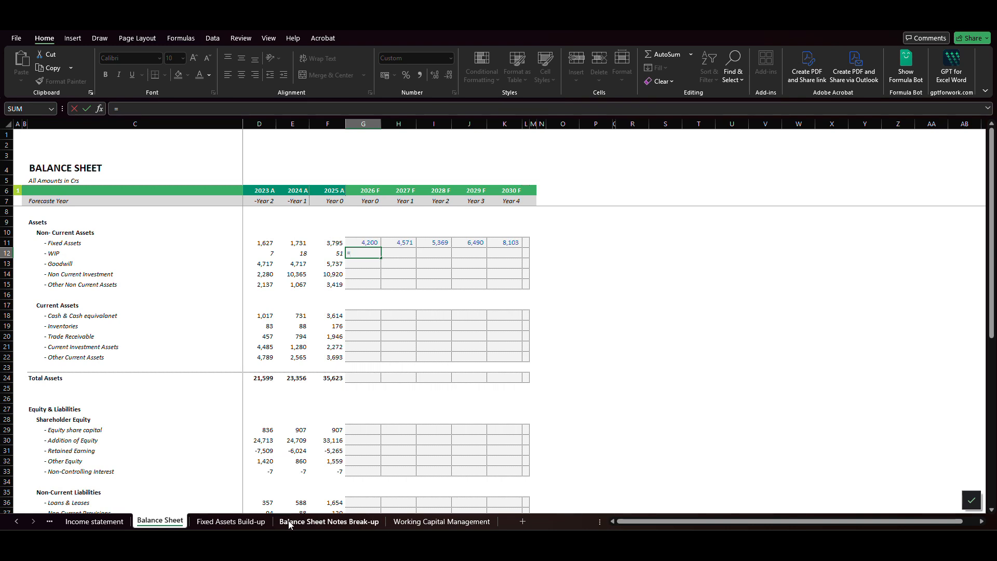
{"action": "left_click", "coordinate": [231, 521]}
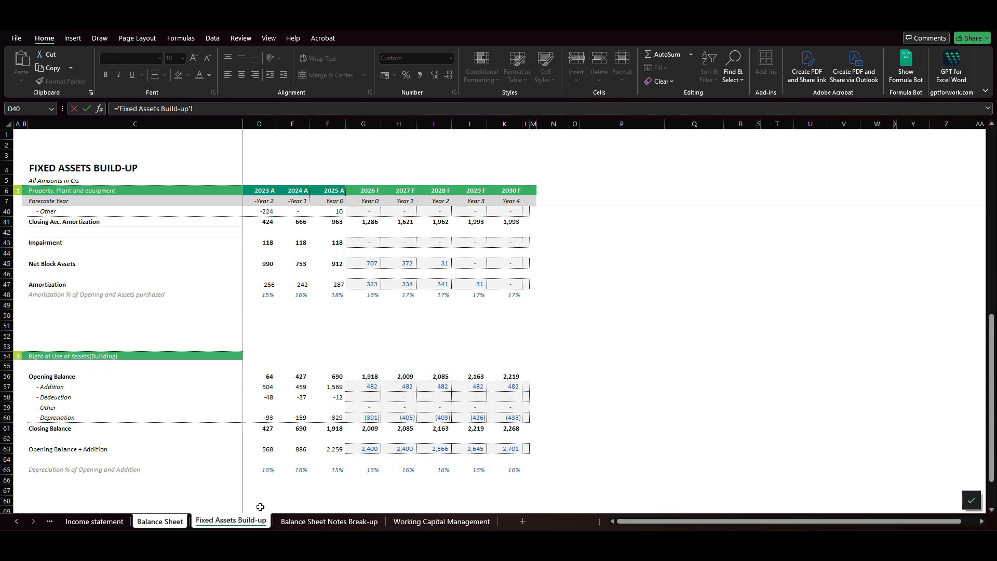
{"action": "scroll", "coordinate": [299, 410], "scroll_direction": "down", "scroll_amount": 4}
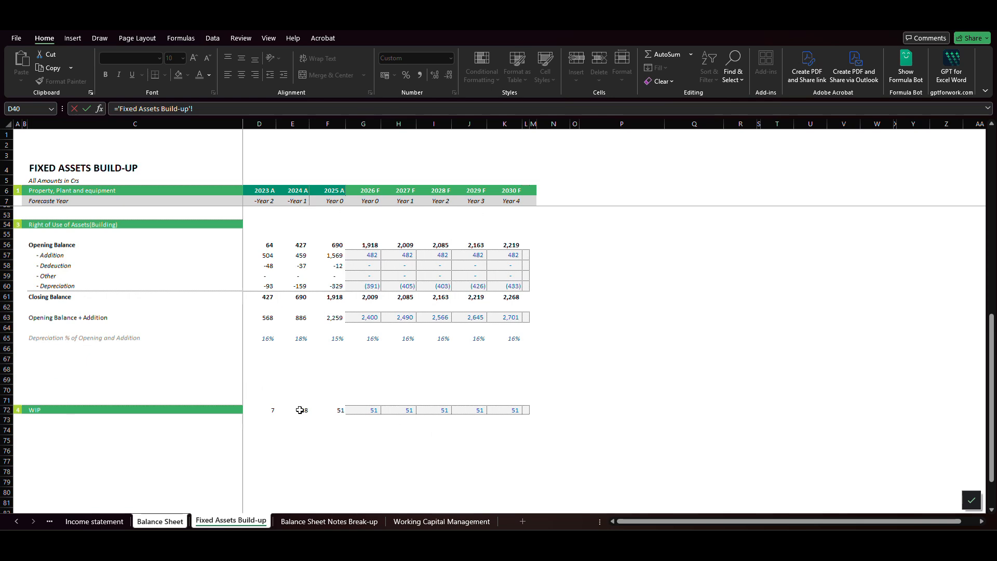
{"action": "left_click", "coordinate": [372, 405]}
{"action": "key", "text": "ctrl+Return"}
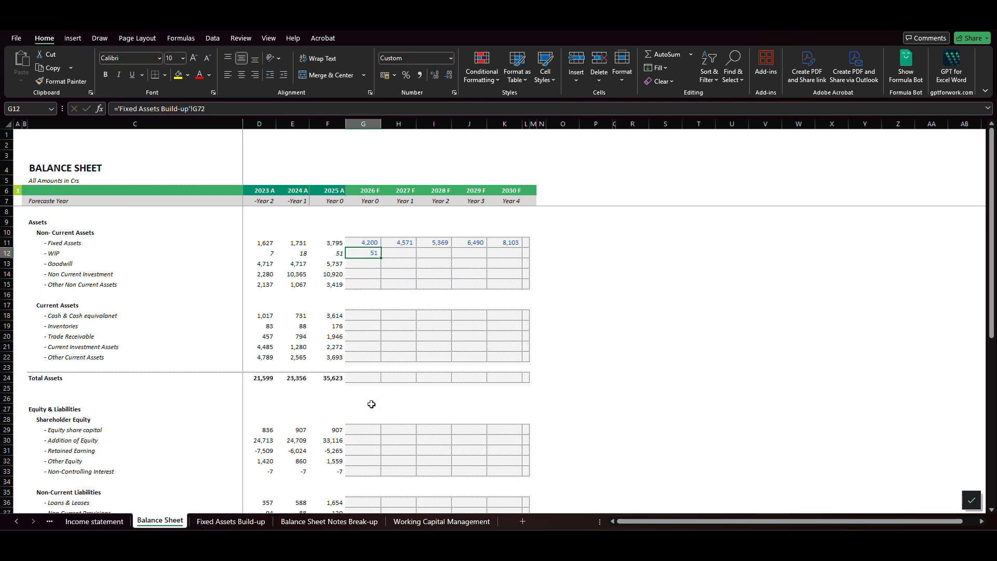
- Copy the 2026 F WIP link across the forecast years through 2030 F
{"action": "key", "text": "ctrl+c"}
{"action": "key", "text": "shift+Right"}
{"action": "key", "text": "shift+Right"}
{"action": "key", "text": "shift+Right"}
{"action": "key", "text": "shift+Right"}
{"action": "key", "text": "ctrl+v"}
{"action": "key", "text": "Down"}
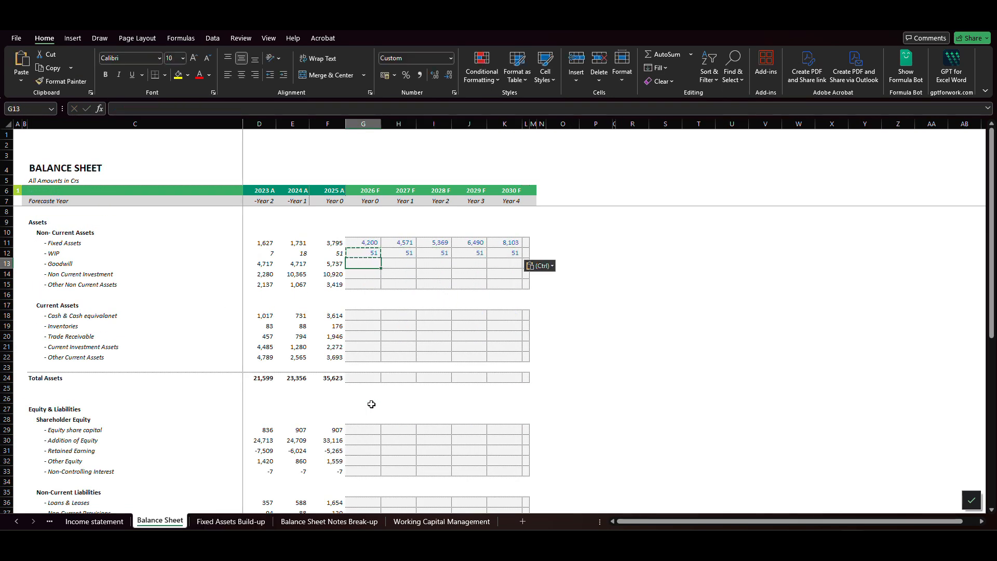
{"action": "key", "text": "Escape"}
- Set 2026 F Goodwill equal to the prior year with =F13 and copy the formula through 2030 F
{"action": "key", "text": "Left"}
{"action": "key", "text": "Right"}
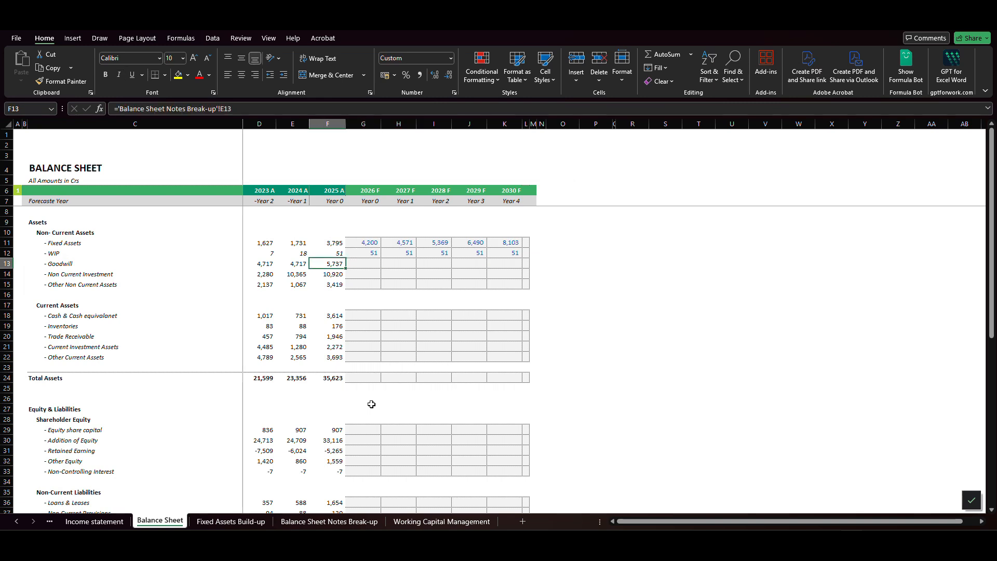
{"action": "type", "text": "="}
{"action": "key", "text": "Left"}
{"action": "key", "text": "Return"}
{"action": "key", "text": "Up"}
{"action": "key", "text": "ctrl+c"}
{"action": "key", "text": "shift+Right"}
{"action": "key", "text": "shift+Right"}
{"action": "key", "text": "shift+Right"}
{"action": "key", "text": "shift+Right"}
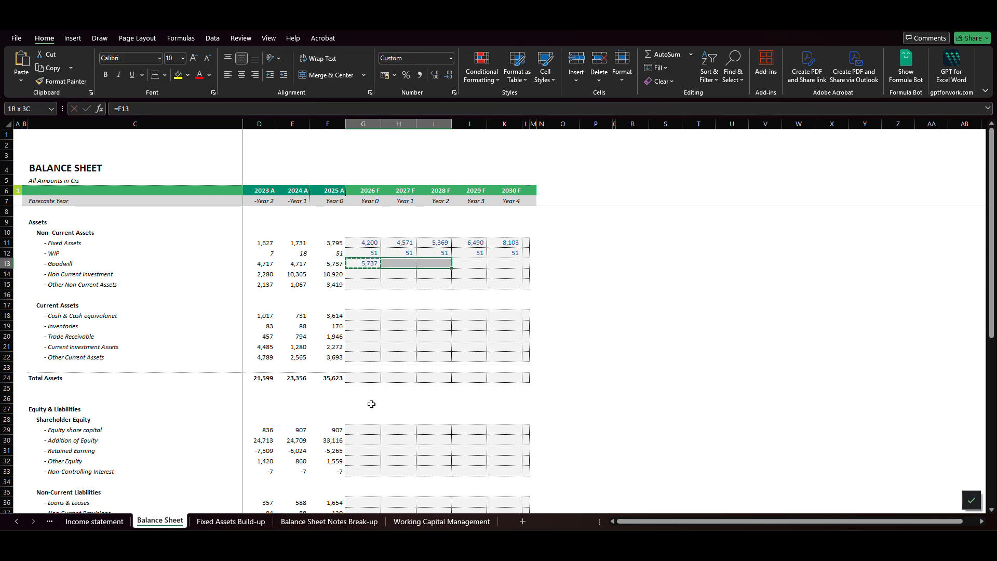
{"action": "key", "text": "ctrl+v"}
{"action": "key", "text": "Down"}
{"action": "key", "text": "Escape"}
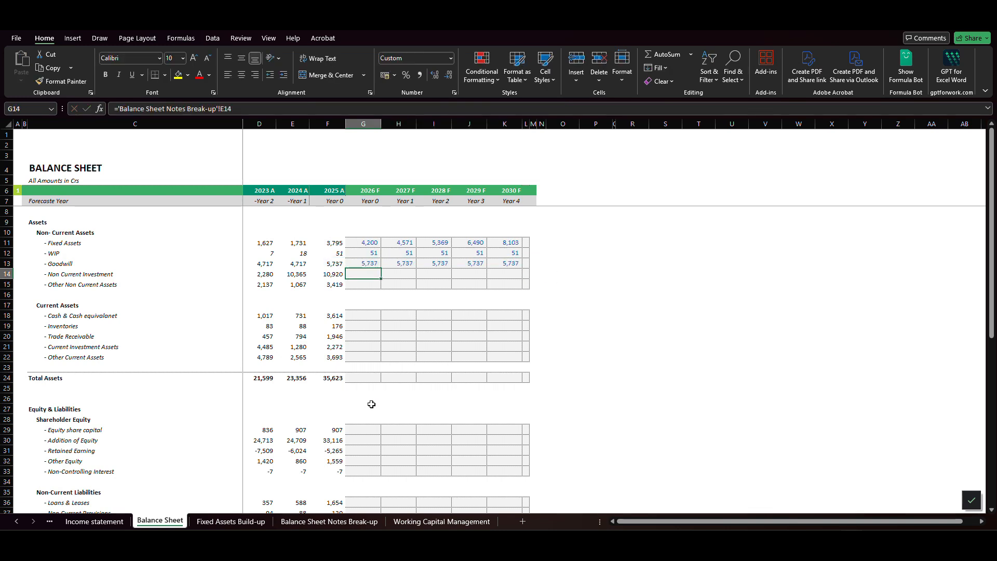
- Set 2026 F Non Current Investment equal to the prior year with =F14 and copy the formula through 2030 F
{"action": "type", "text": "="}
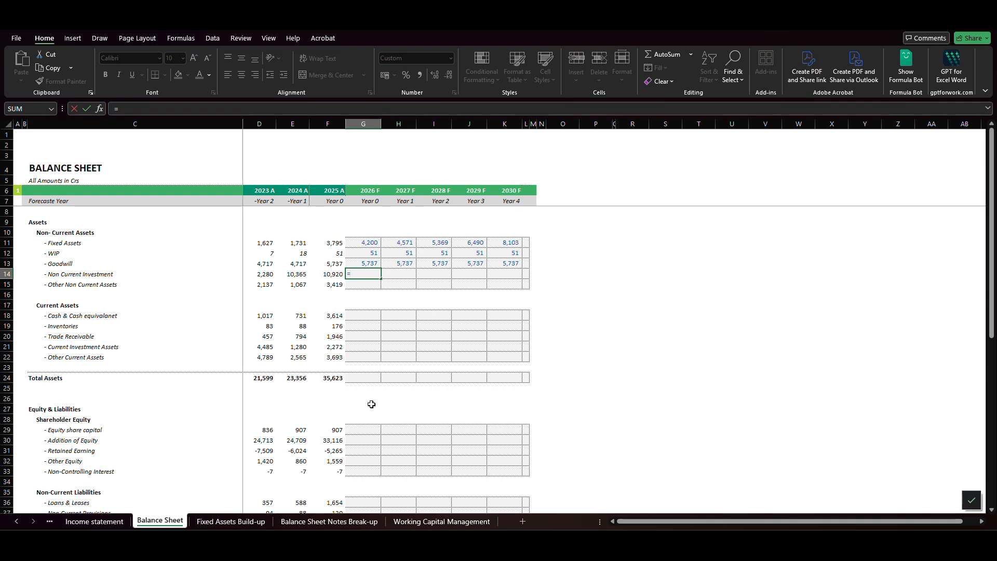
{"action": "key", "text": "Left"}
{"action": "key", "text": "Return"}
{"action": "key", "text": "Up"}
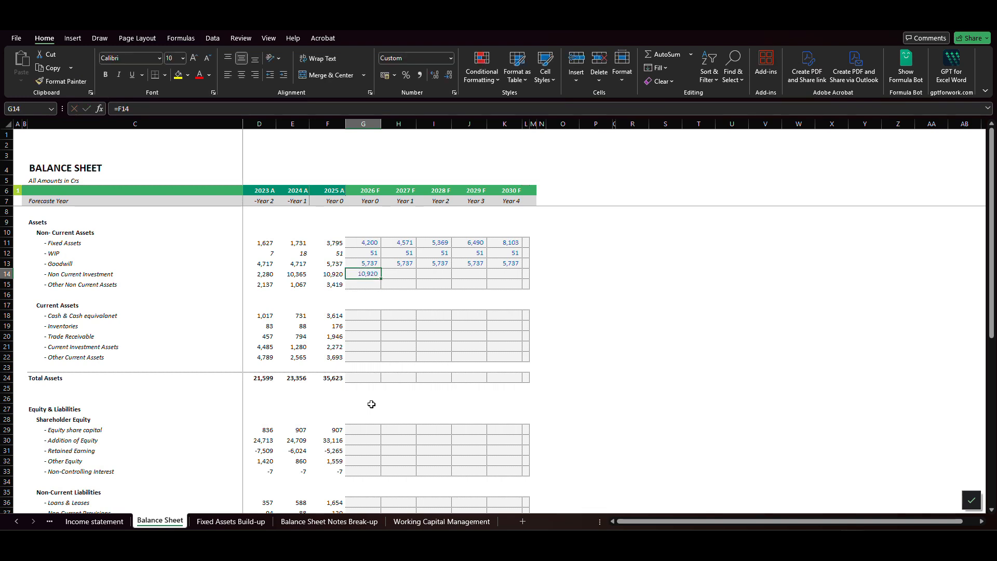
{"action": "key", "text": "ctrl+c"}
{"action": "key", "text": "shift+Right"}
{"action": "key", "text": "shift+Right"}
{"action": "key", "text": "shift+Right"}
{"action": "key", "text": "shift+Right"}
{"action": "key", "text": "ctrl+v"}
{"action": "key", "text": "Escape"}
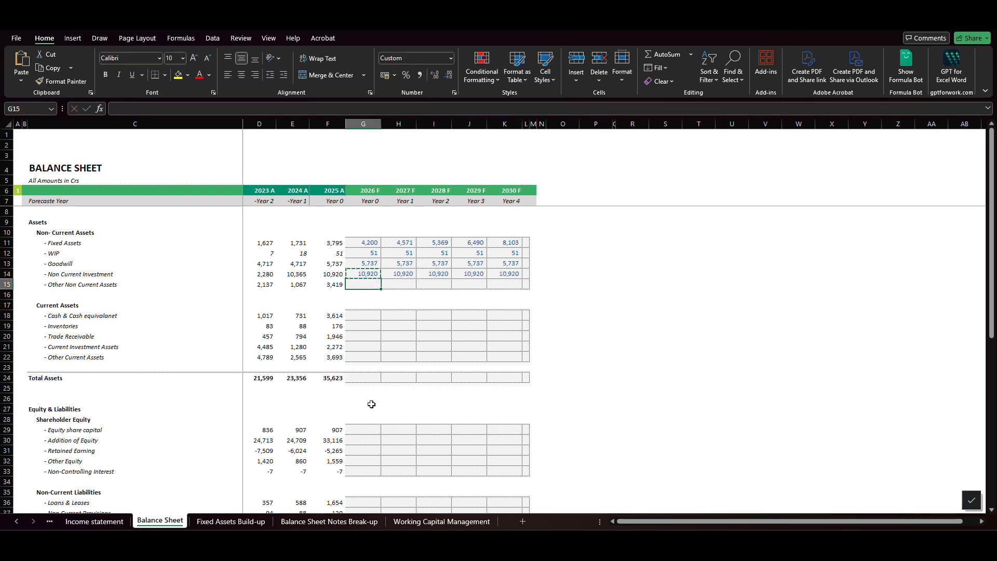
- Compare the Non Current Investment actuals for 2023 to 2025 with the forecast values through 2030 F
{"action": "key", "text": "Left"}
{"action": "key", "text": "Left"}
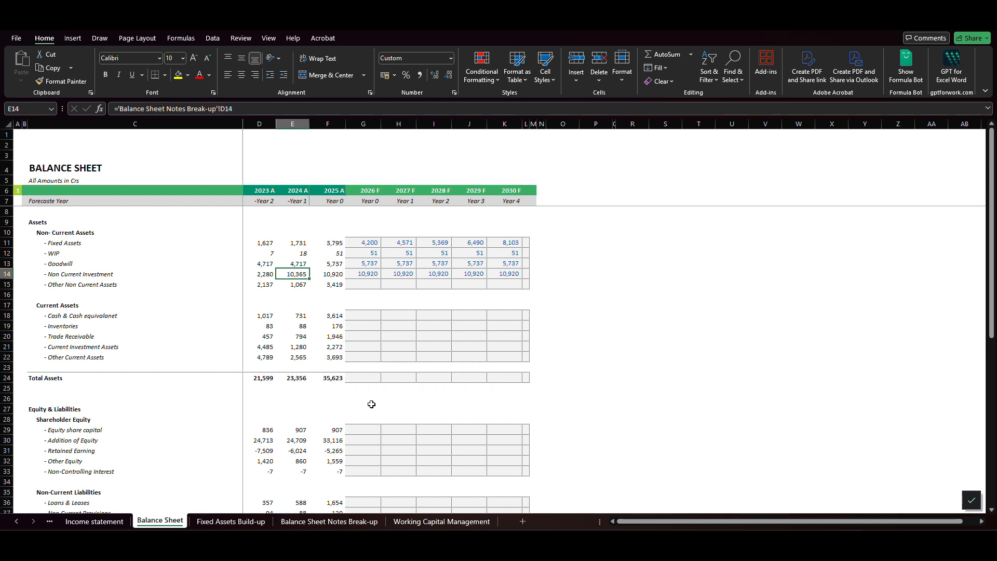
{"action": "key", "text": "Right"}
{"action": "key", "text": "Left"}
{"action": "key", "text": "Left"}
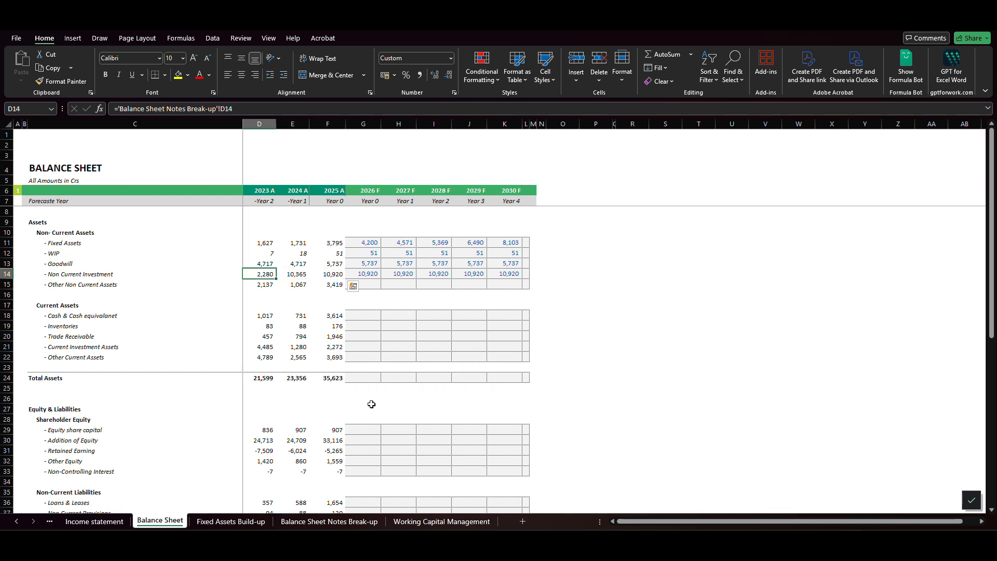
{"action": "key", "text": "Right"}
{"action": "key", "text": "shift+Right"}
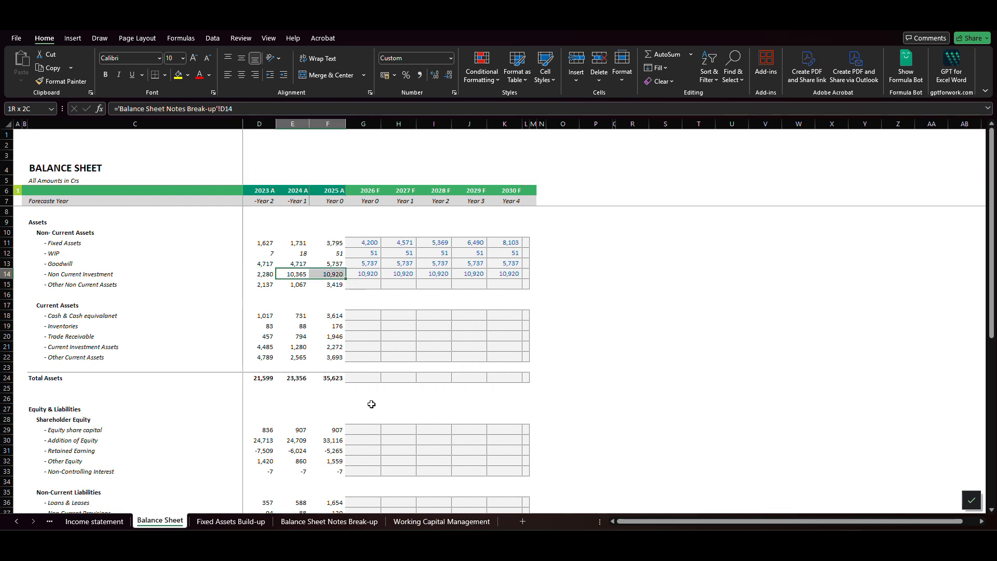
{"action": "key", "text": "Right"}
{"action": "key", "text": "Right"}
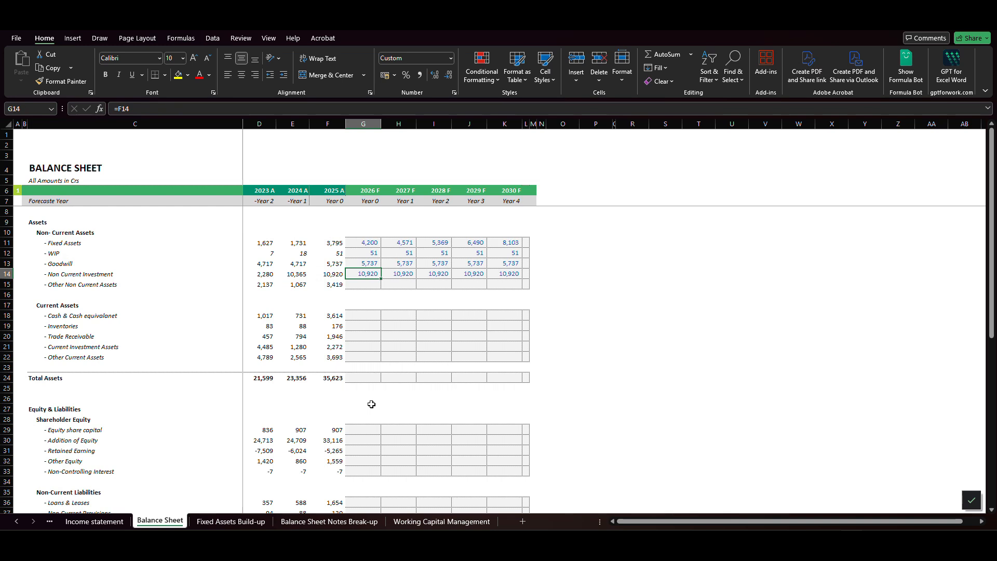
{"action": "key", "text": "Right"}
{"action": "key", "text": "Right"}
{"action": "key", "text": "Right"}
{"action": "key", "text": "Right"}
{"action": "key", "text": "Left"}
{"action": "key", "text": "Left"}
{"action": "key", "text": "Left"}
{"action": "key", "text": "Left"}
- Set 2026 F Other Non Current Assets equal to the prior year with =F15 and copy the formula through 2030 F
{"action": "key", "text": "Down"}
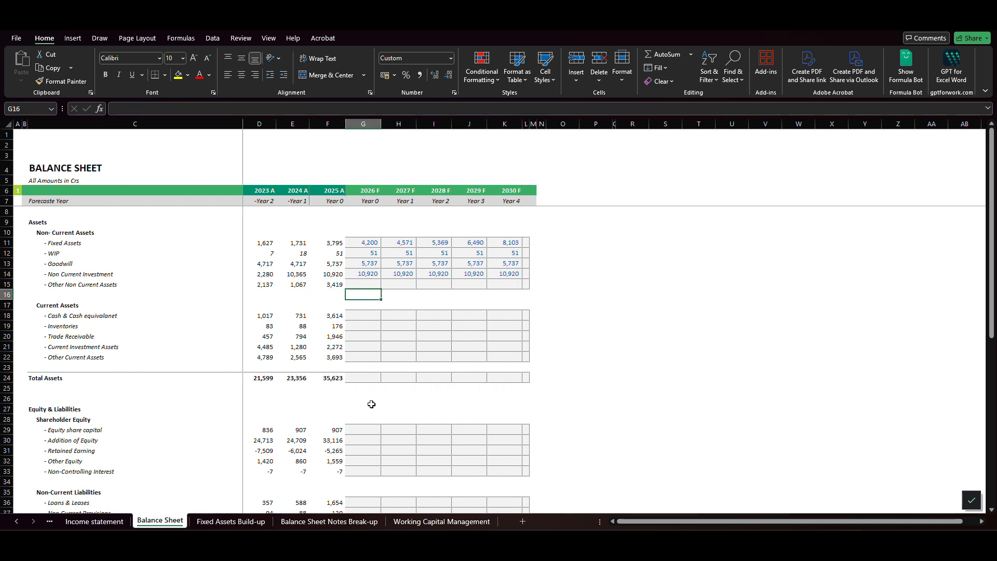
{"action": "type", "text": "="}
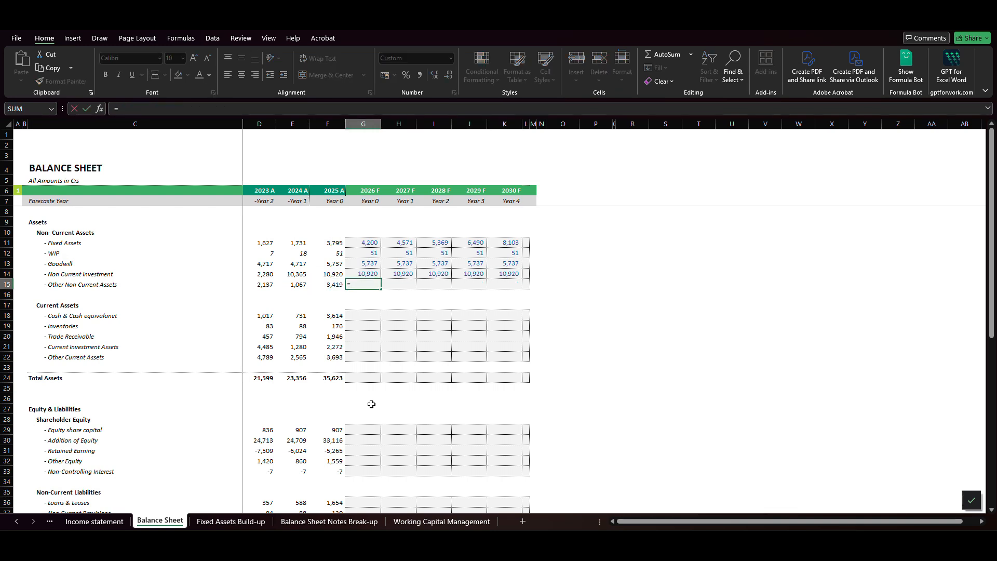
{"action": "key", "text": "Left"}
{"action": "key", "text": "Return"}
{"action": "key", "text": "Up"}
{"action": "key", "text": "ctrl+c"}
{"action": "key", "text": "shift+Right"}
{"action": "key", "text": "shift+Right"}
{"action": "key", "text": "shift+Right"}
{"action": "key", "text": "shift+Right"}
{"action": "key", "text": "ctrl+v"}
{"action": "key", "text": "Escape"}
- Link 2026 F Inventories to the 2026 F Closing Inventories in cell G17 of the Working Capital Management sheet
{"action": "key", "text": "Down"}
{"action": "key", "text": "Left"}
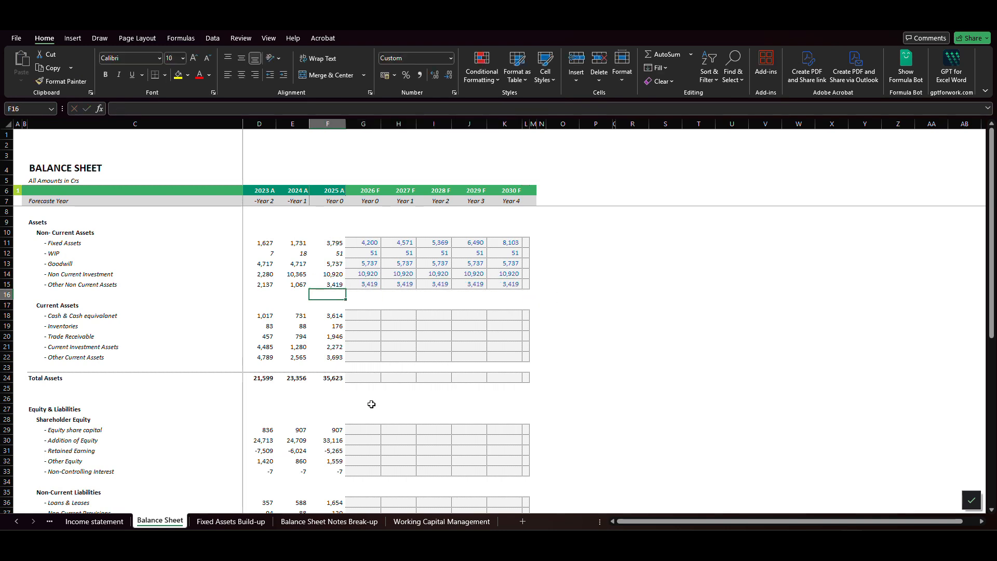
{"action": "key", "text": "Left"}
{"action": "key", "text": "Left"}
{"action": "key", "text": "Left"}
{"action": "key", "text": "Down"}
{"action": "key", "text": "Down"}
{"action": "key", "text": "Down"}
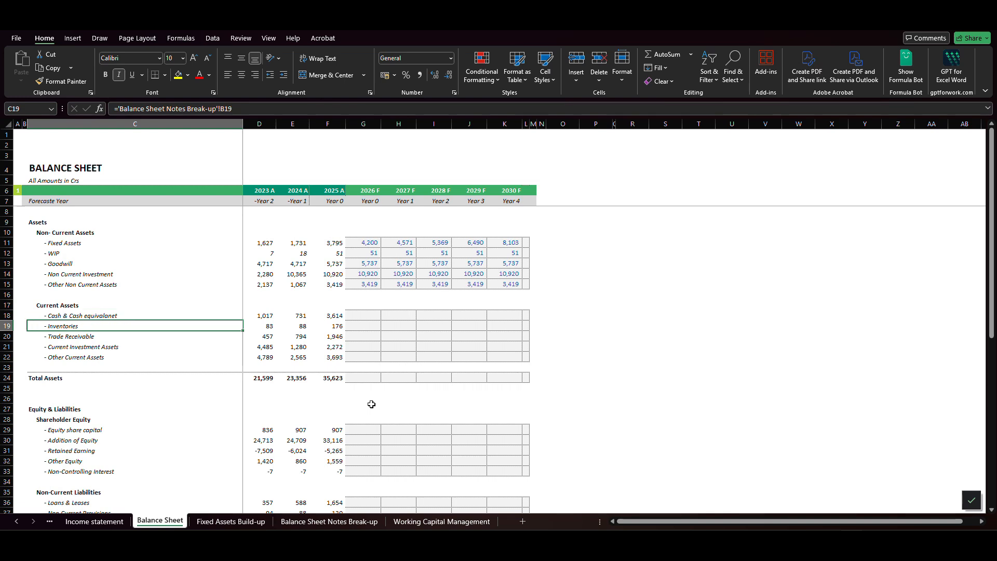
{"action": "key", "text": "Right"}
{"action": "key", "text": "Right"}
{"action": "key", "text": "Right"}
{"action": "key", "text": "Right"}
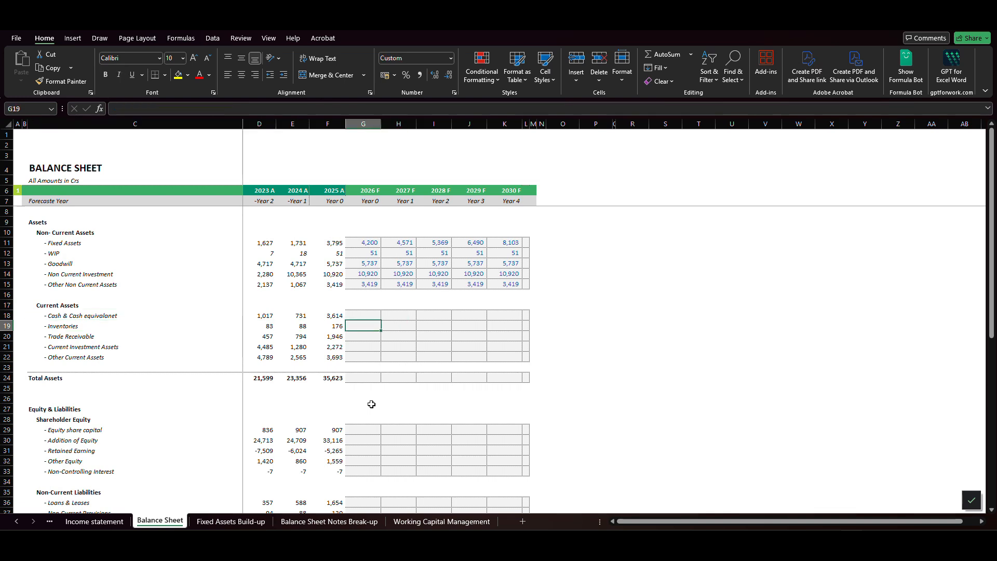
{"action": "type", "text": "="}
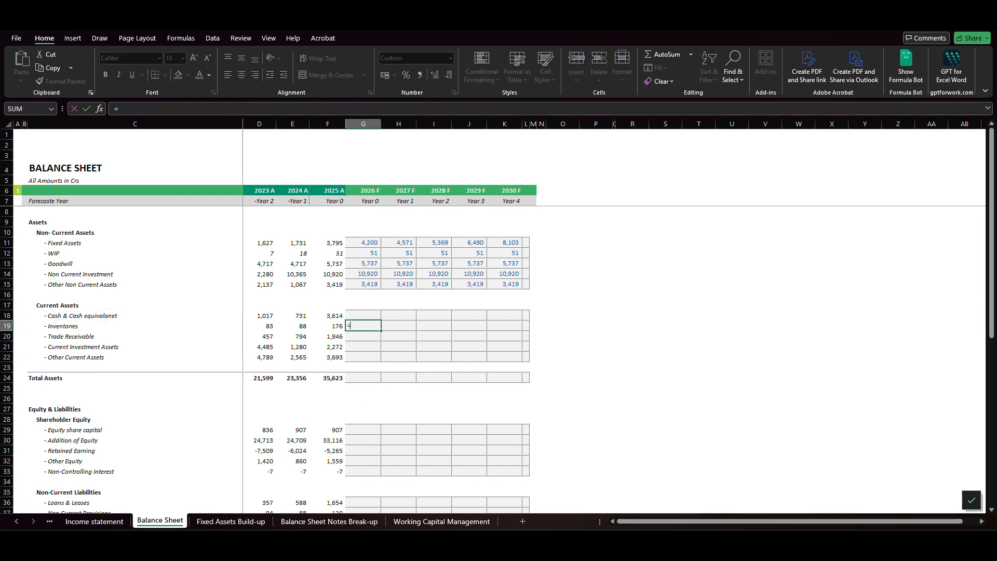
{"action": "left_click", "coordinate": [430, 525]}
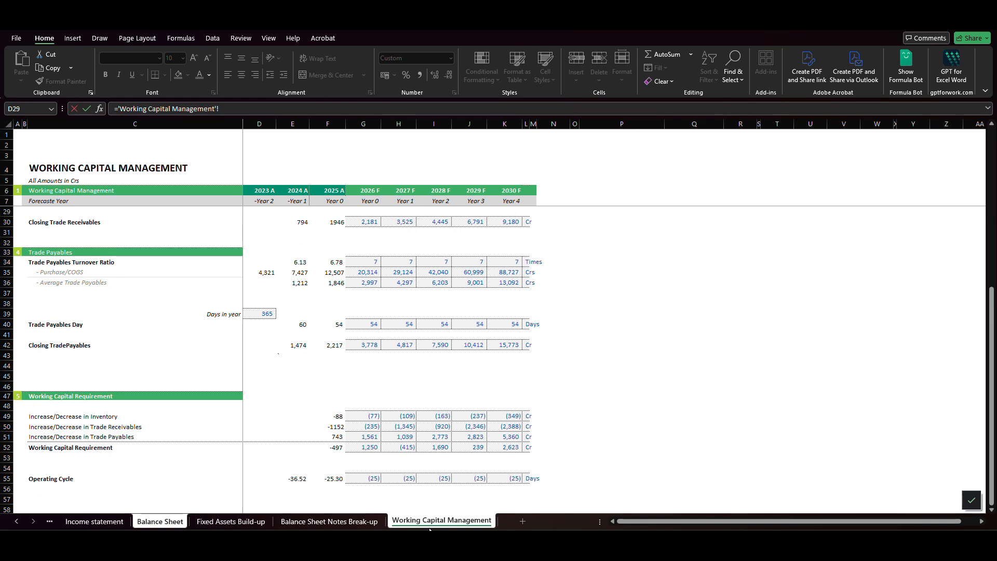
{"action": "scroll", "coordinate": [333, 380], "scroll_direction": "up", "scroll_amount": 1}
{"action": "scroll", "coordinate": [332, 380], "scroll_direction": "up", "scroll_amount": 6}
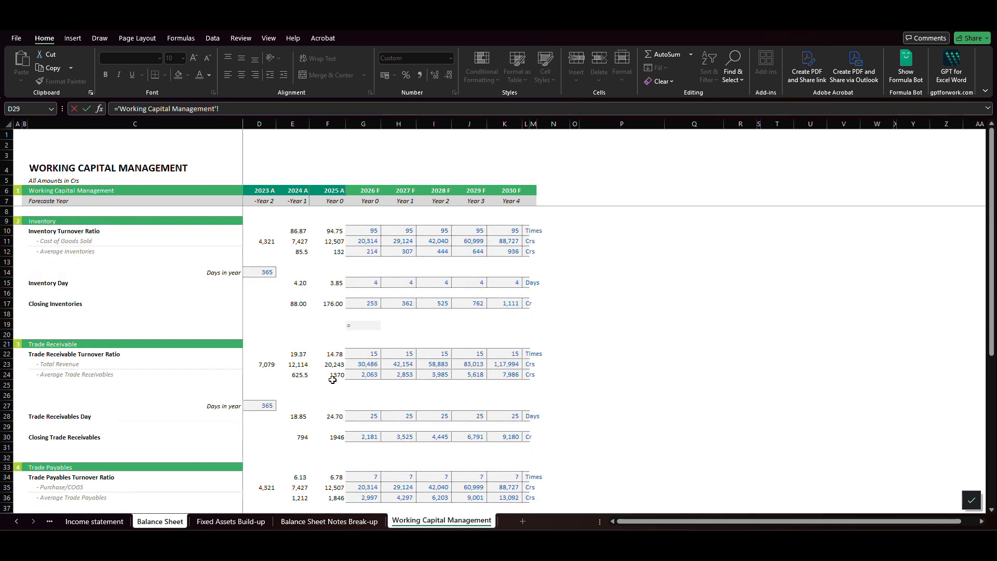
{"action": "scroll", "coordinate": [333, 379], "scroll_direction": "up", "scroll_amount": 2}
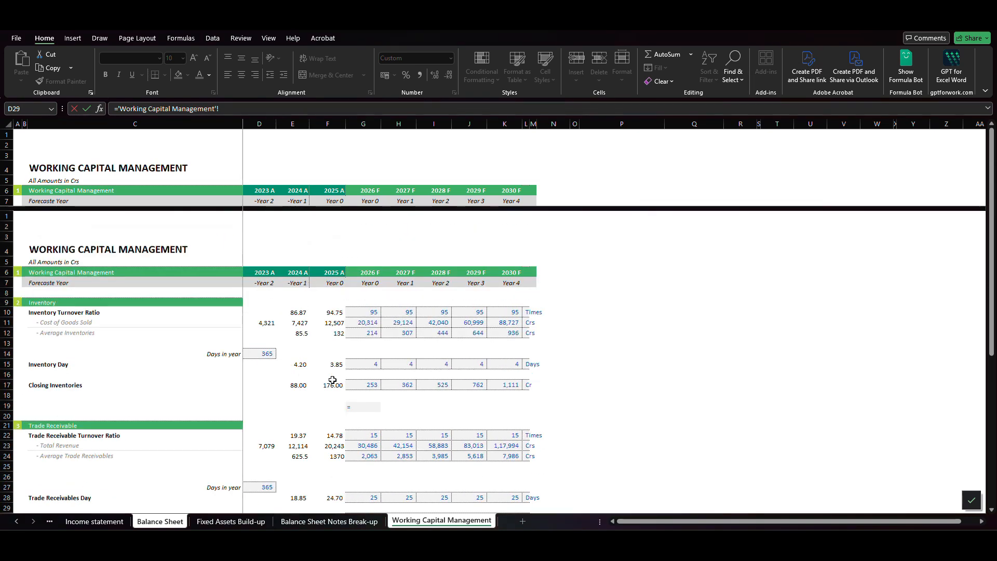
{"action": "scroll", "coordinate": [343, 378], "scroll_direction": "down", "scroll_amount": 2}
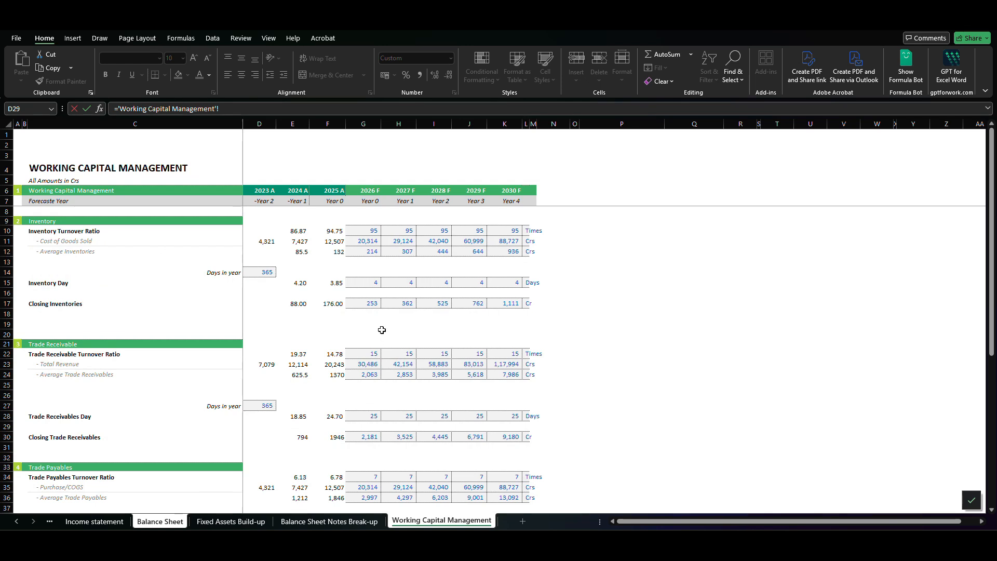
{"action": "left_click", "coordinate": [370, 305]}
{"action": "key", "text": "Return"}
- Copy the 2026 F Inventories formula across the forecast years through 2030 F
{"action": "key", "text": "Up"}
{"action": "key", "text": "ctrl+c"}
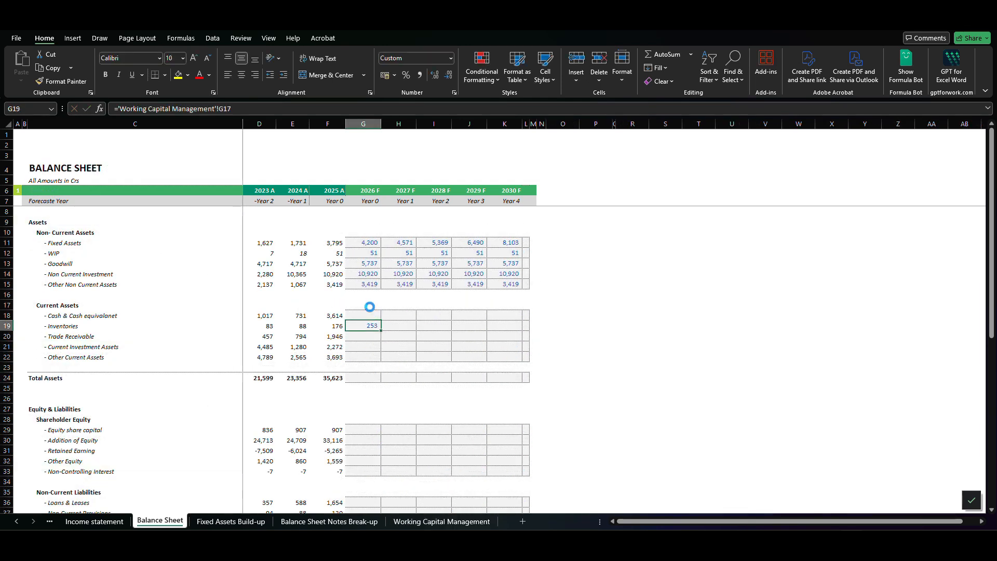
{"action": "key", "text": "shift+Right"}
{"action": "key", "text": "shift+Right"}
{"action": "key", "text": "shift+Right"}
{"action": "key", "text": "shift+Right"}
{"action": "key", "text": "ctrl+v"}
{"action": "key", "text": "Down"}
{"action": "key", "text": "Escape"}
{"action": "key", "text": "Left"}
{"action": "key", "text": "Right"}
- Link 2026 F Trade Receivable to the 2026 F Closing Trade Receivables in cell G30 of the Working Capital Management sheet
{"action": "type", "text": "="}
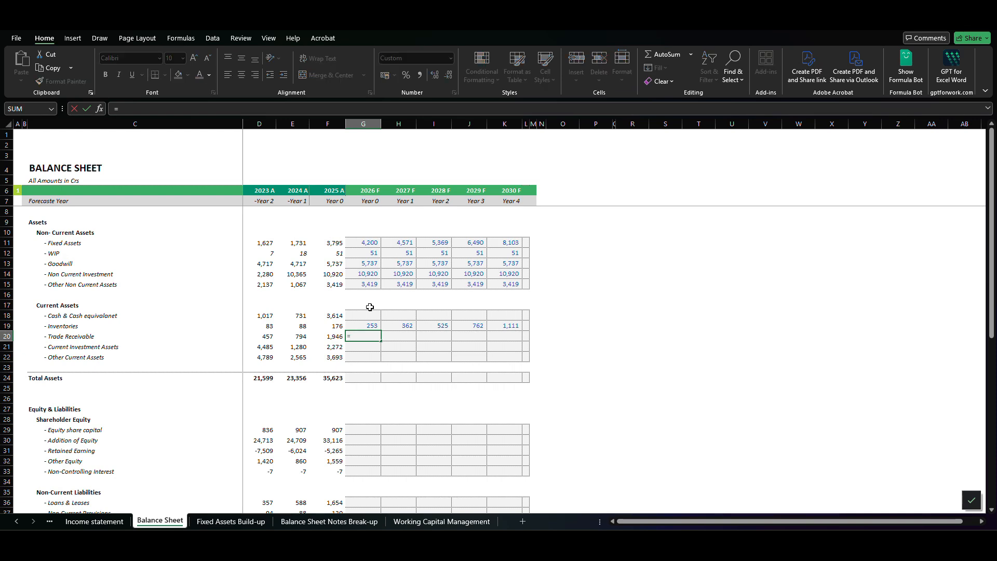
{"action": "left_click", "coordinate": [409, 526]}
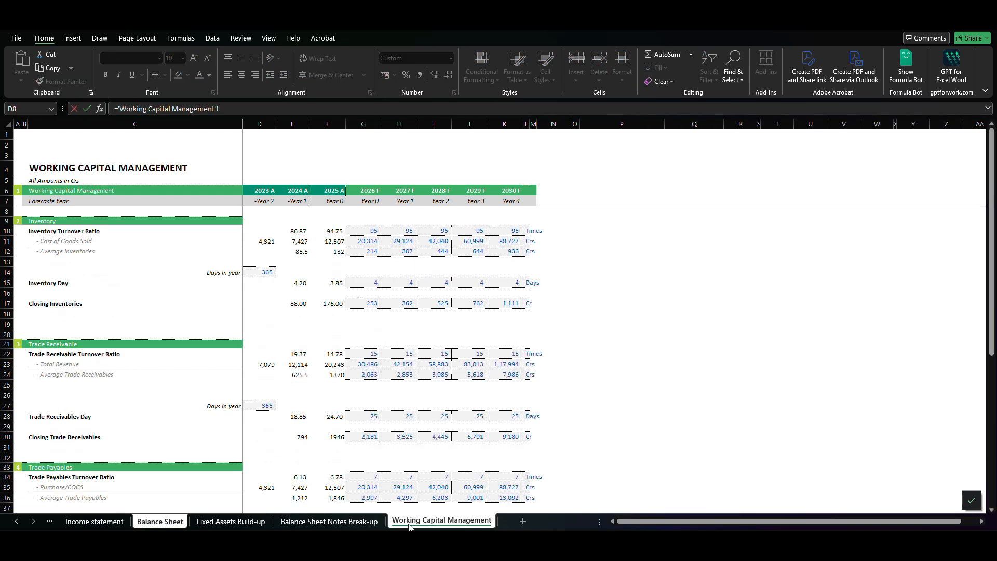
{"action": "scroll", "coordinate": [334, 463], "scroll_direction": "down", "scroll_amount": 1}
{"action": "scroll", "coordinate": [333, 463], "scroll_direction": "down", "scroll_amount": 2}
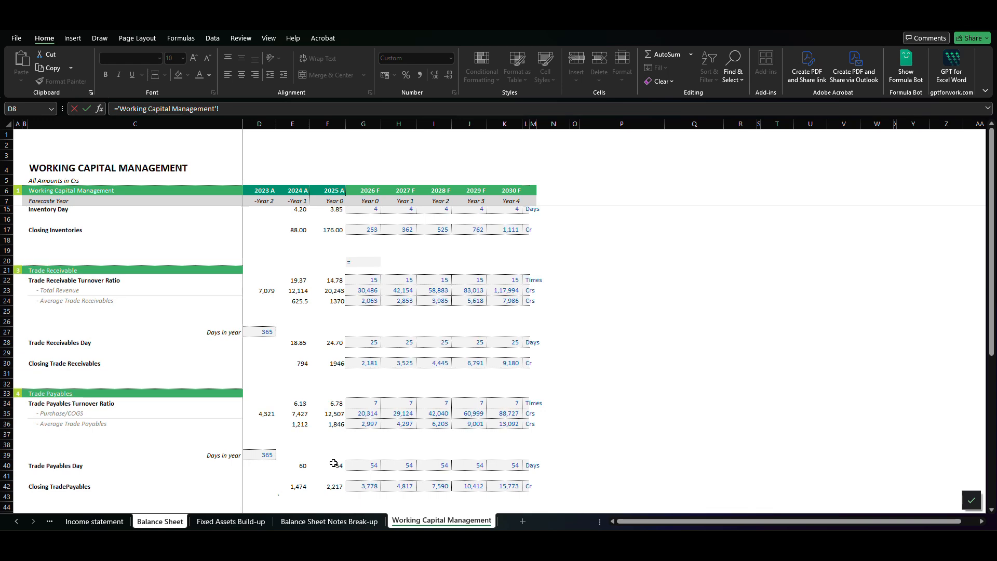
{"action": "left_click", "coordinate": [369, 367]}
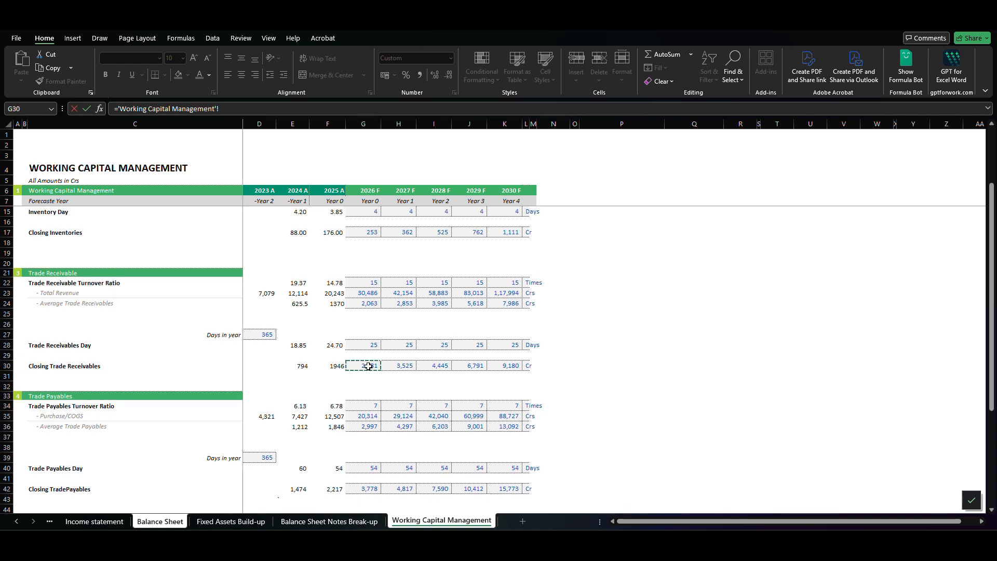
{"action": "key", "text": "Return"}
- Copy the 2026 F Trade Receivable formula across the forecast years through 2030 F
{"action": "key", "text": "Up"}
{"action": "key", "text": "ctrl+c"}
{"action": "key", "text": "shift+Right"}
{"action": "key", "text": "shift+Right"}
{"action": "key", "text": "shift+Right"}
{"action": "key", "text": "shift+Right"}
{"action": "key", "text": "Return"}
{"action": "key", "text": "Down"}
{"action": "key", "text": "Delete"}
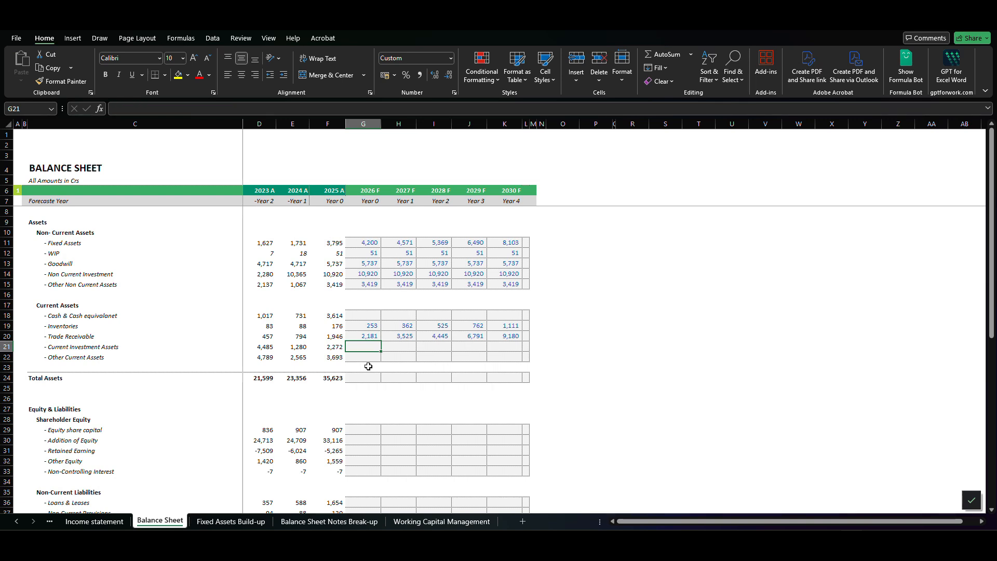
- Set 2026 F Current Investment Assets equal to the prior year with =F21 and copy the formula through 2030 F
{"action": "type", "text": "="}
{"action": "key", "text": "Left"}
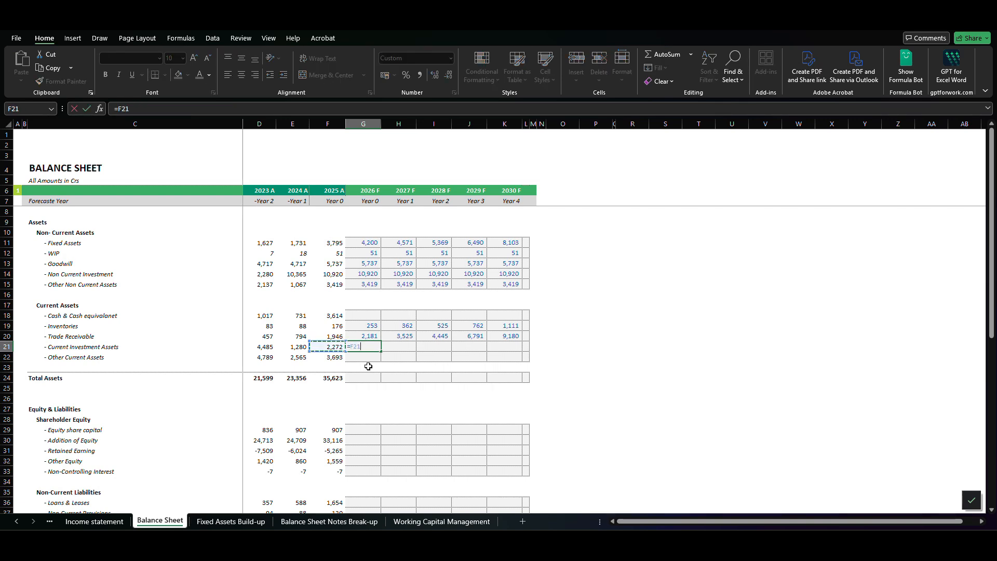
{"action": "key", "text": "Return"}
{"action": "key", "text": "Up"}
{"action": "key", "text": "ctrl+c"}
{"action": "key", "text": "shift+Right"}
{"action": "key", "text": "shift+Right"}
{"action": "key", "text": "shift+Right"}
{"action": "key", "text": "shift+Right"}
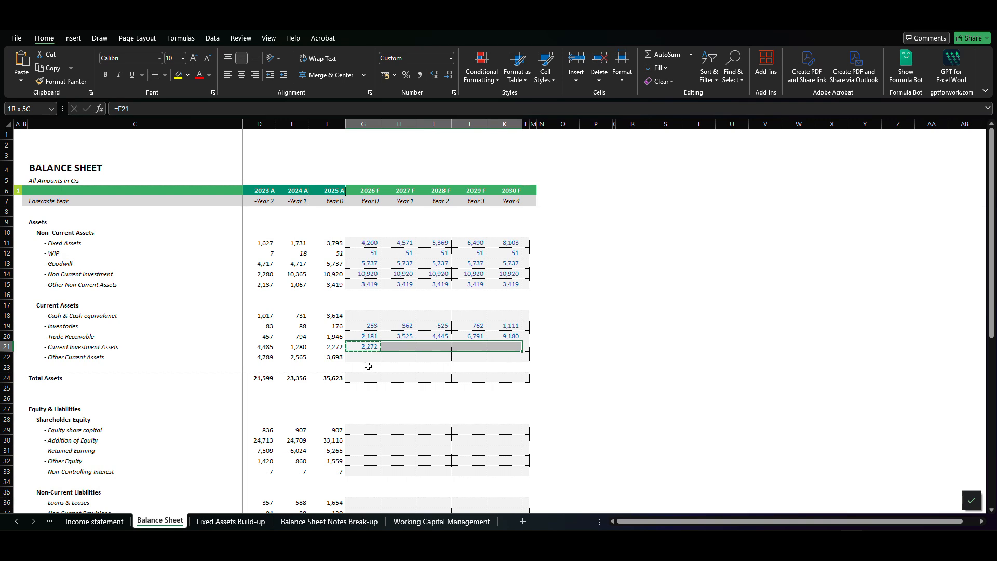
{"action": "key", "text": "Return"}
{"action": "key", "text": "Down"}
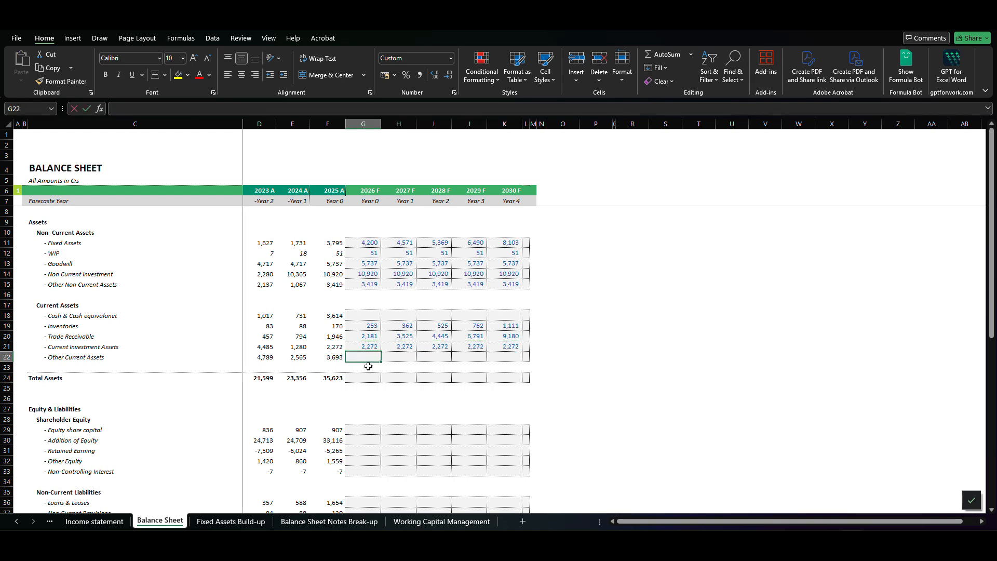
- Set 2026 F Other Current Assets equal to the prior year's value and copy the formula through 2030 F
{"action": "type", "text": "="}
{"action": "key", "text": "Left"}
{"action": "key", "text": "Return"}
{"action": "key", "text": "Up"}
{"action": "key", "text": "ctrl+c"}
{"action": "key", "text": "shift+Right"}
{"action": "key", "text": "shift+Right"}
{"action": "key", "text": "shift+Right"}
{"action": "key", "text": "shift+Right"}
{"action": "key", "text": "ctrl+v"}
{"action": "key", "text": "Down"}
{"action": "key", "text": "Escape"}
- Calculate 2026 F Total Assets in G24 with =SUM(G11:G22)
{"action": "key", "text": "Down"}
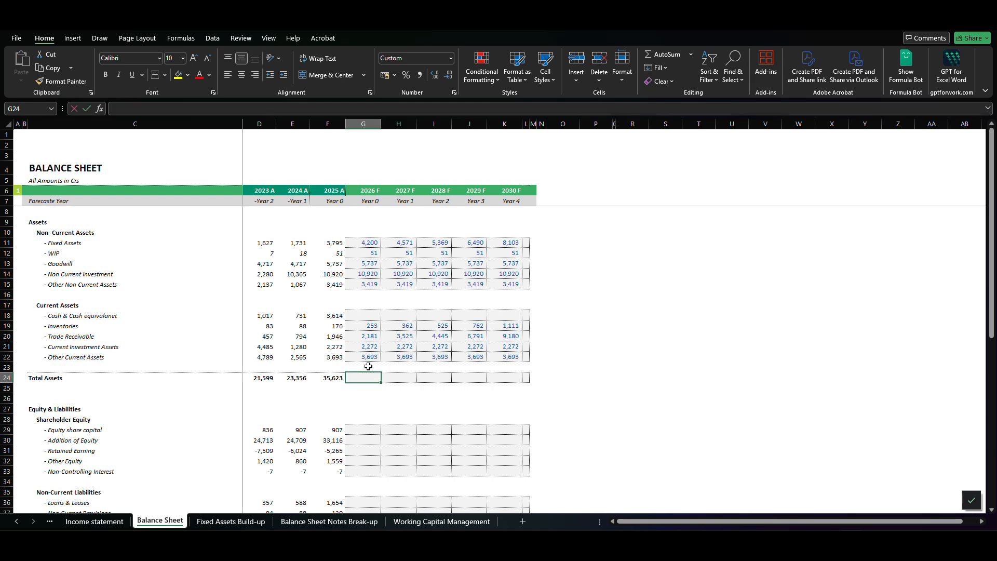
{"action": "type", "text": "=sum("}
{"action": "key", "text": "Up"}
{"action": "key", "text": "Up"}
{"action": "key", "text": "shift+Up"}
{"action": "key", "text": "shift+Up"}
{"action": "key", "text": "shift+Up"}
{"action": "key", "text": "shift+Up"}
{"action": "key", "text": "shift+Up"}
{"action": "key", "text": "shift+Up"}
{"action": "key", "text": "shift+Up"}
{"action": "key", "text": "shift+Up"}
{"action": "key", "text": "shift+Up"}
{"action": "key", "text": "shift+Up"}
{"action": "key", "text": "shift+Up"}
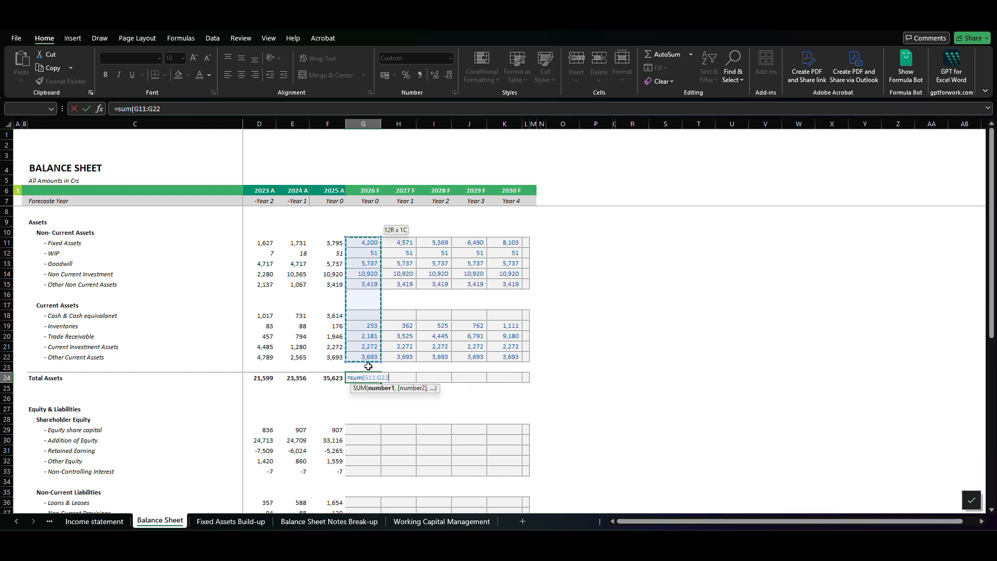
{"action": "type", "text": ")"}
{"action": "key", "text": "ctrl+Return"}
- Copy the 2026 F Total Assets formula across the forecast years through 2030 F
{"action": "key", "text": "ctrl+c"}
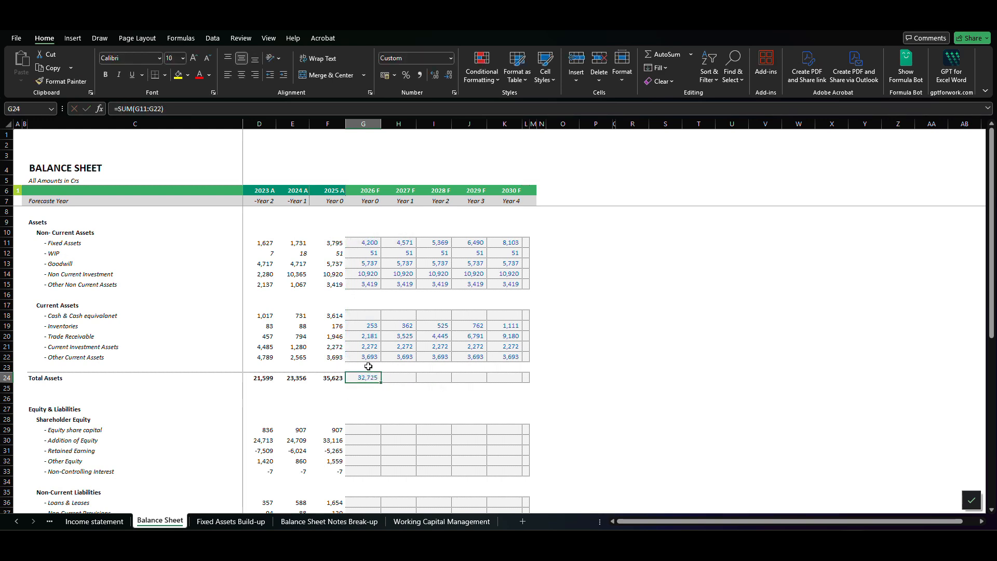
{"action": "key", "text": "shift+Right"}
{"action": "key", "text": "shift+Right"}
{"action": "key", "text": "shift+Right"}
{"action": "key", "text": "shift+Right"}
{"action": "key", "text": "ctrl+v"}
{"action": "key", "text": "Escape"}
- Look over the Equity & Liabilities rows from Equity share capital down to Trade Payables
{"action": "key", "text": "Down"}
{"action": "key", "text": "Down"}
{"action": "key", "text": "Down"}
{"action": "key", "text": "Down"}
{"action": "key", "text": "Down"}
{"action": "key", "text": "Down"}
{"action": "key", "text": "Down"}
{"action": "key", "text": "Down"}
{"action": "key", "text": "Down"}
{"action": "key", "text": "Down"}
{"action": "key", "text": "Down"}
- Set 2026 F Equity share capital equal to the prior year with =F29 and copy the formula through 2030 F
{"action": "key", "text": "Down"}
{"action": "key", "text": "Down"}
{"action": "key", "text": "Down"}
{"action": "key", "text": "Down"}
{"action": "key", "text": "Down"}
{"action": "key", "text": "Down"}
{"action": "key", "text": "Down"}
{"action": "key", "text": "Down"}
{"action": "key", "text": "Up"}
{"action": "key", "text": "Up"}
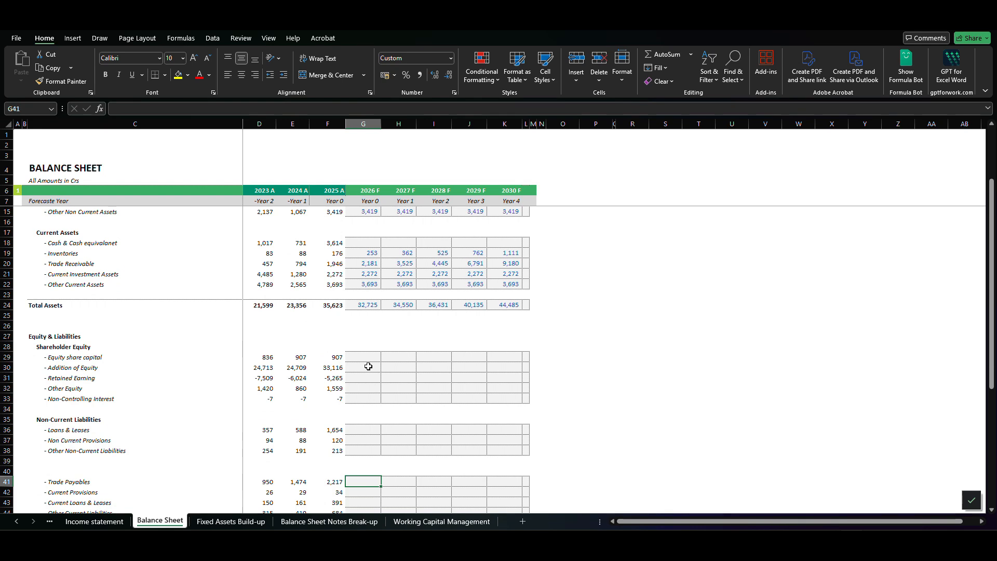
{"action": "left_click", "coordinate": [369, 366]}
{"action": "key", "text": "Left"}
{"action": "key", "text": "Left"}
{"action": "key", "text": "Left"}
{"action": "key", "text": "Left"}
{"action": "key", "text": "Left"}
{"action": "key", "text": "Left"}
{"action": "key", "text": "Up"}
{"action": "key", "text": "Up"}
{"action": "key", "text": "Right"}
{"action": "key", "text": "Down"}
{"action": "key", "text": "Right"}
{"action": "key", "text": "Right"}
{"action": "key", "text": "Right"}
{"action": "key", "text": "Right"}
{"action": "key", "text": "Right"}
{"action": "type", "text": "="}
{"action": "key", "text": "Left"}
{"action": "key", "text": "Return"}
{"action": "key", "text": "Up"}
{"action": "key", "text": "ctrl+c"}
{"action": "key", "text": "shift+Right"}
{"action": "key", "text": "shift+Right"}
{"action": "key", "text": "shift+Right"}
{"action": "key", "text": "shift+Right"}
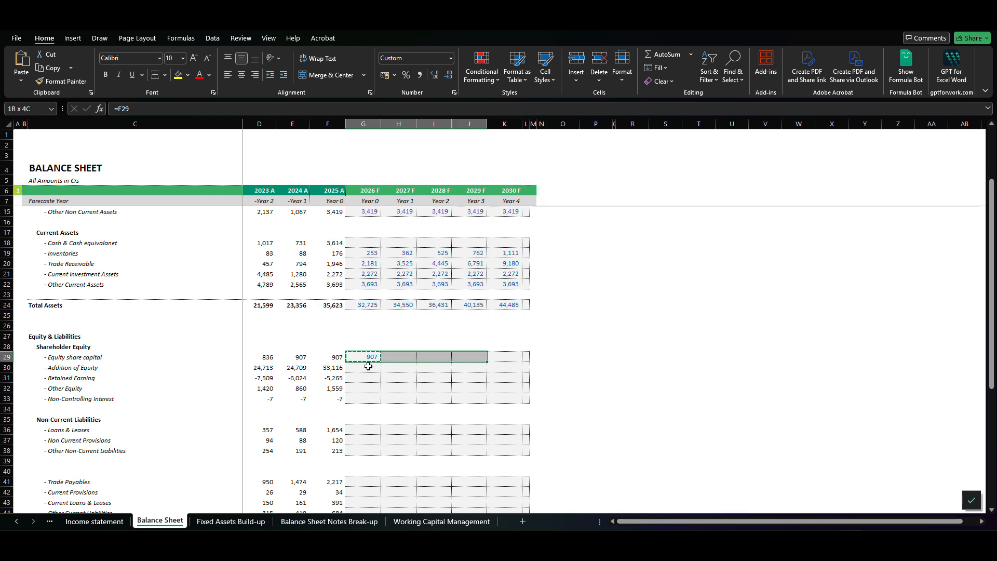
{"action": "key", "text": "ctrl+v"}
{"action": "key", "text": "Escape"}
- Compare the Equity share capital actuals with the forecast values in the same row
{"action": "key", "text": "Down"}
{"action": "key", "text": "Left"}
{"action": "key", "text": "Up"}
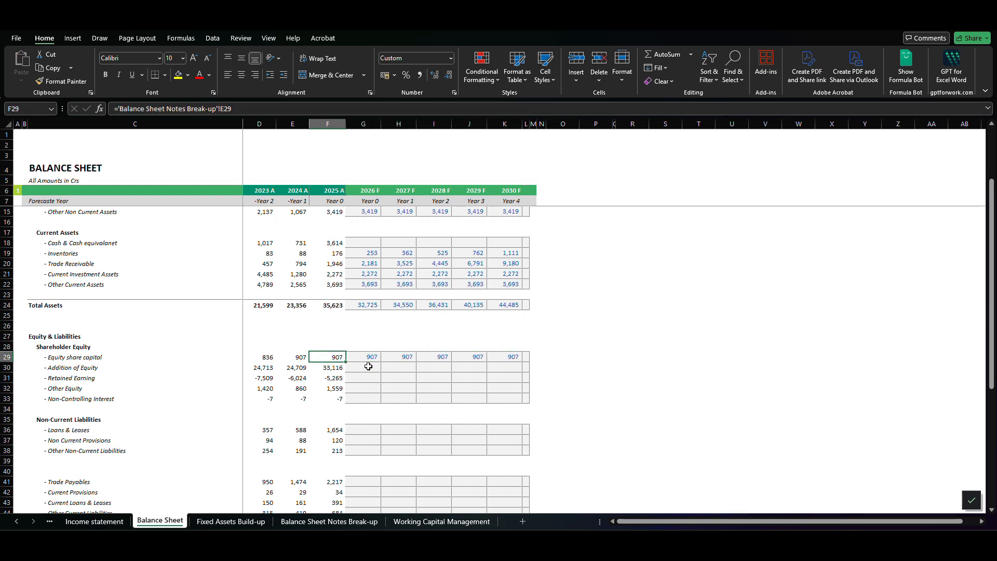
{"action": "key", "text": "Down"}
{"action": "key", "text": "Up"}
{"action": "key", "text": "Left"}
{"action": "key", "text": "Right"}
{"action": "key", "text": "Right"}
{"action": "key", "text": "Right"}
{"action": "key", "text": "Right"}
{"action": "key", "text": "Left"}
{"action": "key", "text": "Left"}
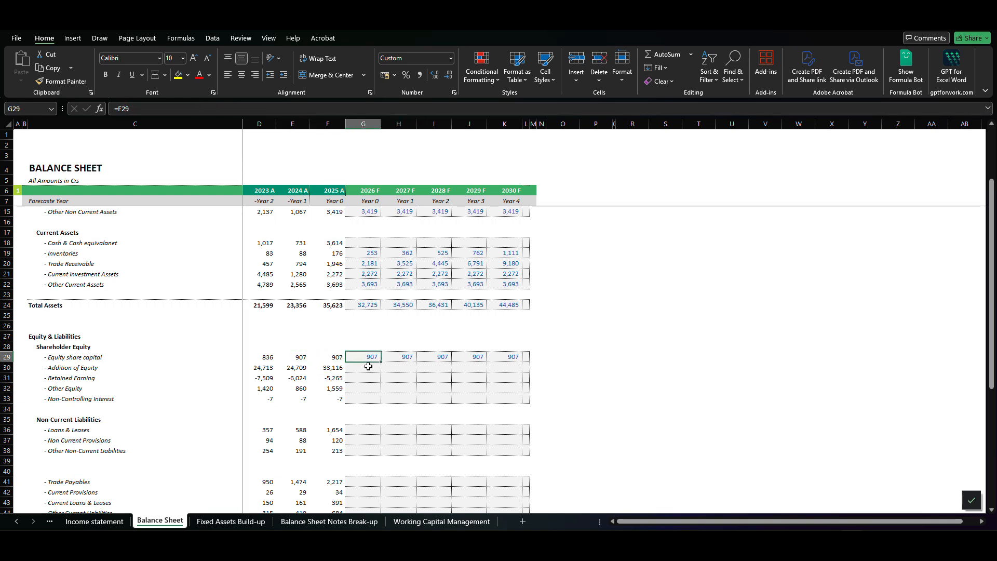
- Set 2026 F Addition of Equity equal to the prior year with =F30 and copy the formula through 2030 F
{"action": "key", "text": "Down"}
{"action": "type", "text": "="}
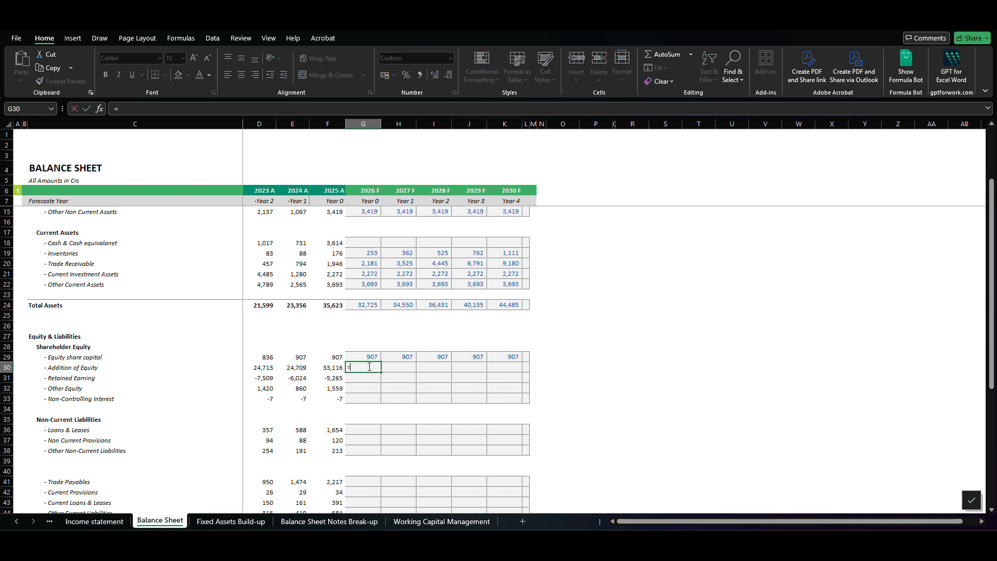
{"action": "key", "text": "Left"}
{"action": "key", "text": "ctrl+Return"}
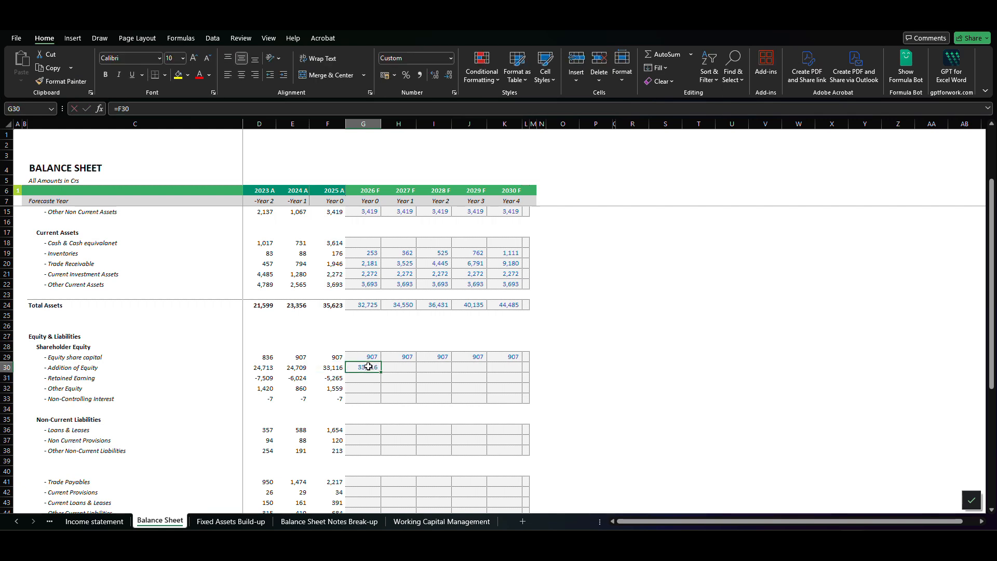
{"action": "key", "text": "ctrl+c"}
{"action": "key", "text": "shift+Right"}
{"action": "key", "text": "shift+Right"}
{"action": "key", "text": "shift+Right"}
{"action": "key", "text": "shift+Right"}
{"action": "key", "text": "ctrl+v"}
{"action": "key", "text": "Down"}
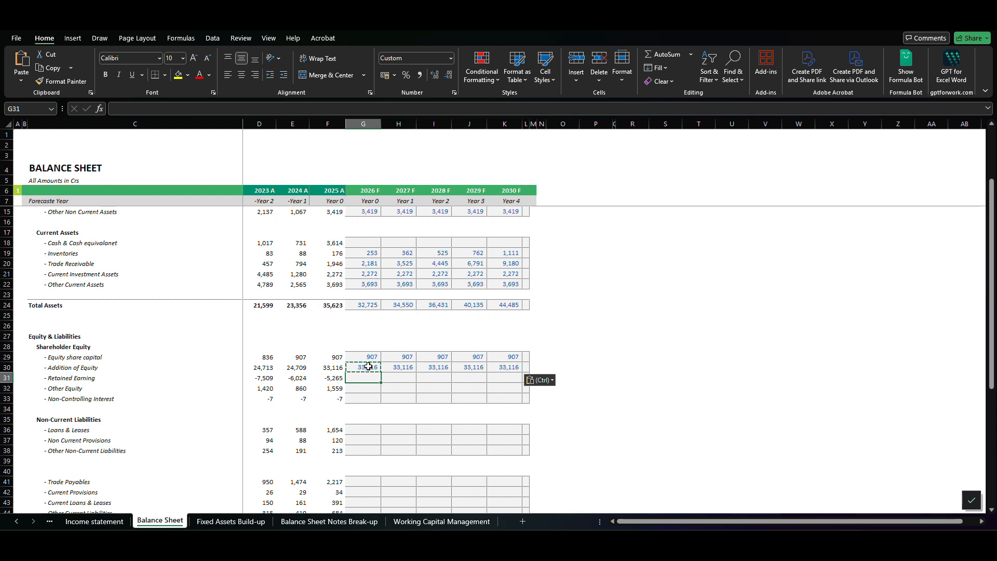
{"action": "key", "text": "Escape"}
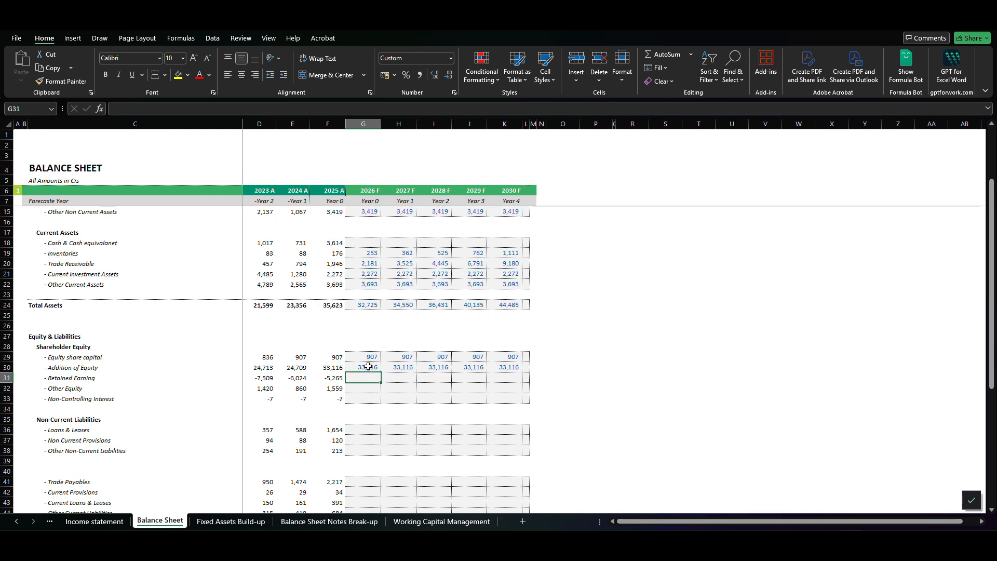
- Review the Addition of Equity forecast and the remaining Shareholder Equity rows down to Non-Controlling Interest
{"action": "left_click", "coordinate": [369, 367]}
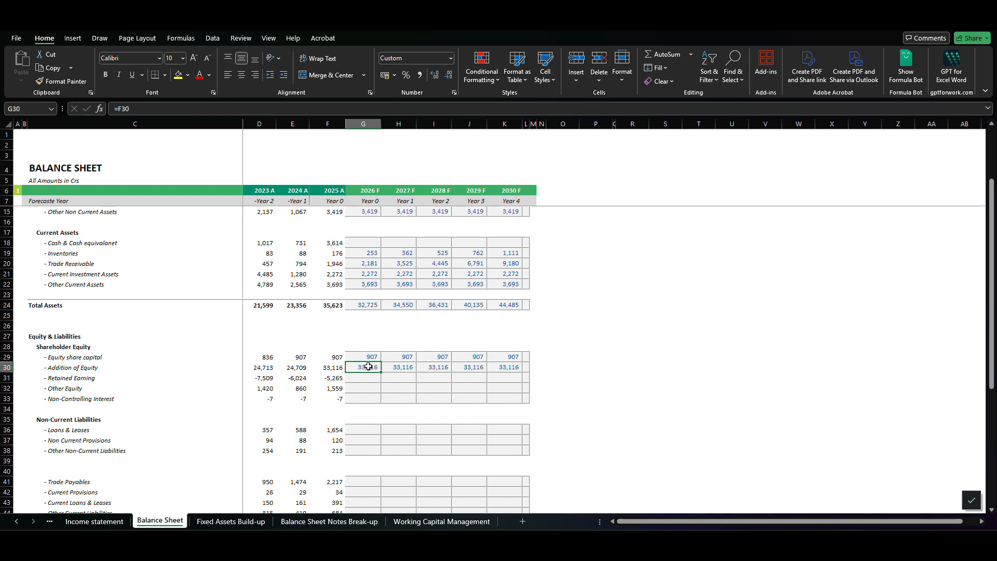
{"action": "key", "text": "shift+Right"}
{"action": "key", "text": "shift+Right"}
{"action": "key", "text": "shift+Right"}
{"action": "key", "text": "shift+Right"}
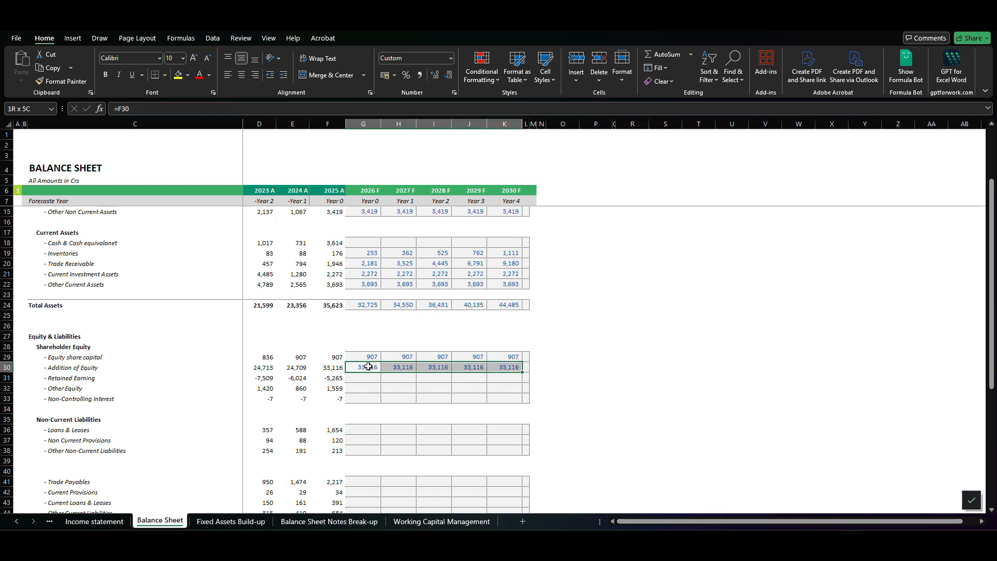
{"action": "key", "text": "Down"}
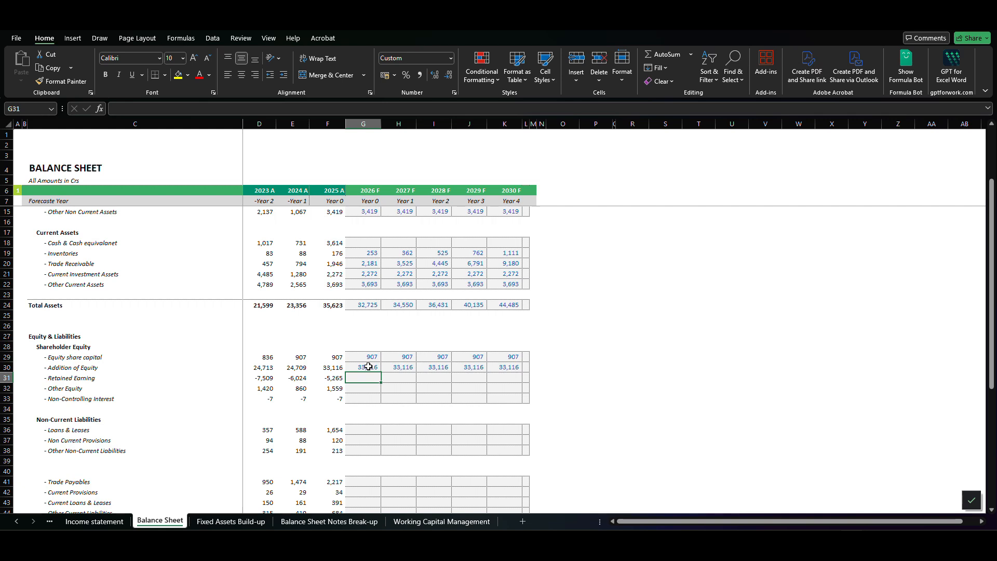
{"action": "key", "text": "Left"}
{"action": "key", "text": "Down"}
{"action": "key", "text": "Down"}
{"action": "key", "text": "Down"}
{"action": "key", "text": "Down"}
{"action": "key", "text": "Down"}
{"action": "key", "text": "Down"}
{"action": "key", "text": "Down"}
{"action": "key", "text": "Down"}
{"action": "key", "text": "Down"}
{"action": "key", "text": "Down"}
{"action": "key", "text": "Down"}
{"action": "key", "text": "Down"}
{"action": "key", "text": "Down"}
{"action": "key", "text": "Down"}
{"action": "key", "text": "Down"}
{"action": "key", "text": "Down"}
{"action": "key", "text": "Down"}
{"action": "key", "text": "Down"}
{"action": "key", "text": "Down"}
{"action": "key", "text": "Down"}
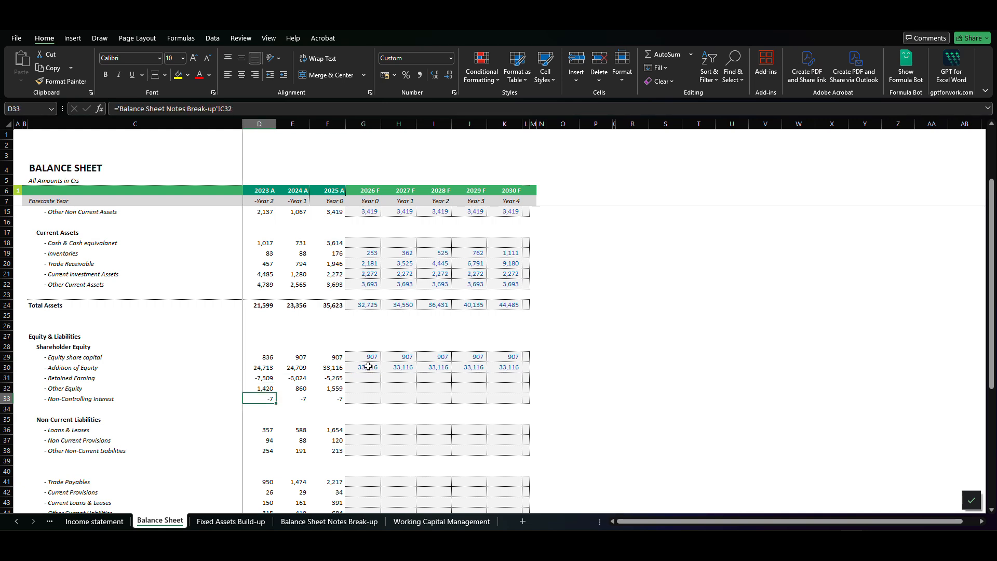
- Set the 2026 F Opening Balance in the Retained Earning assumptions equal to the 2025 A Retained Earning with =F31
{"action": "key", "text": "Up"}
{"action": "key", "text": "Up"}
{"action": "key", "text": "Up"}
{"action": "key", "text": "Left"}
{"action": "key", "text": "Left"}
{"action": "key", "text": "Down"}
{"action": "key", "text": "Right"}
{"action": "key", "text": "Right"}
{"action": "key", "text": "Right"}
{"action": "key", "text": "Right"}
{"action": "key", "text": "Right"}
{"action": "key", "text": "Up"}
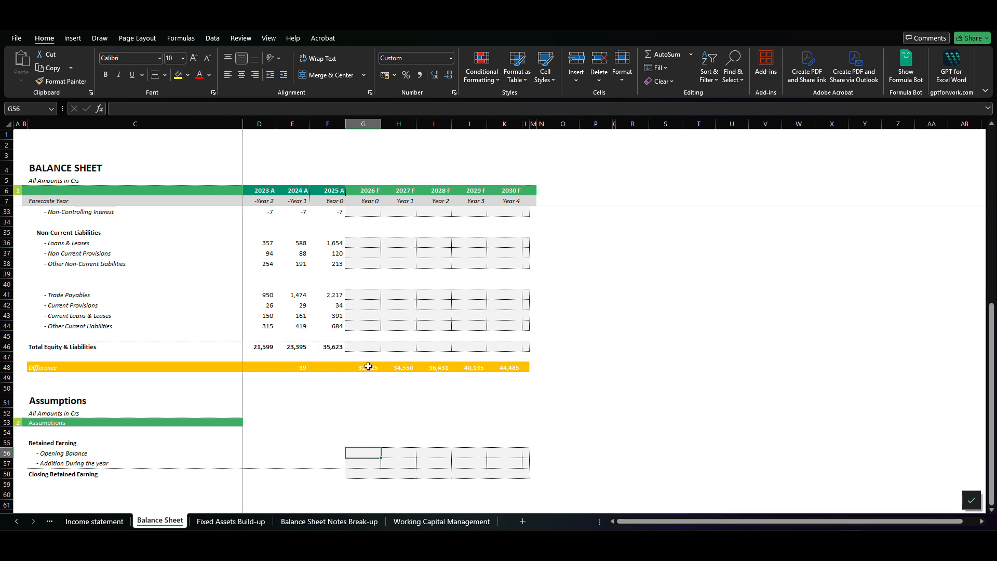
{"action": "type", "text": "="}
{"action": "key", "text": "Left"}
{"action": "key", "text": "Up"}
{"action": "key", "text": "Up"}
{"action": "key", "text": "Up"}
{"action": "key", "text": "Up"}
{"action": "key", "text": "Up"}
{"action": "key", "text": "Up"}
{"action": "key", "text": "Up"}
{"action": "key", "text": "Up"}
{"action": "key", "text": "Up"}
{"action": "key", "text": "Up"}
{"action": "key", "text": "Up"}
{"action": "key", "text": "Up"}
{"action": "key", "text": "Up"}
{"action": "key", "text": "Up"}
{"action": "key", "text": "Up"}
{"action": "key", "text": "Up"}
{"action": "key", "text": "Up"}
{"action": "key", "text": "Up"}
{"action": "key", "text": "Up"}
{"action": "key", "text": "Up"}
{"action": "key", "text": "Up"}
{"action": "key", "text": "Up"}
{"action": "key", "text": "Up"}
{"action": "key", "text": "Up"}
{"action": "key", "text": "Up"}
{"action": "key", "text": "Up"}
{"action": "key", "text": "Up"}
{"action": "key", "text": "Up"}
{"action": "key", "text": "Up"}
{"action": "key", "text": "Up"}
{"action": "key", "text": "Up"}
{"action": "key", "text": "Up"}
{"action": "key", "text": "Up"}
{"action": "key", "text": "Up"}
{"action": "key", "text": "Up"}
{"action": "key", "text": "Up"}
{"action": "key", "text": "Up"}
{"action": "key", "text": "Up"}
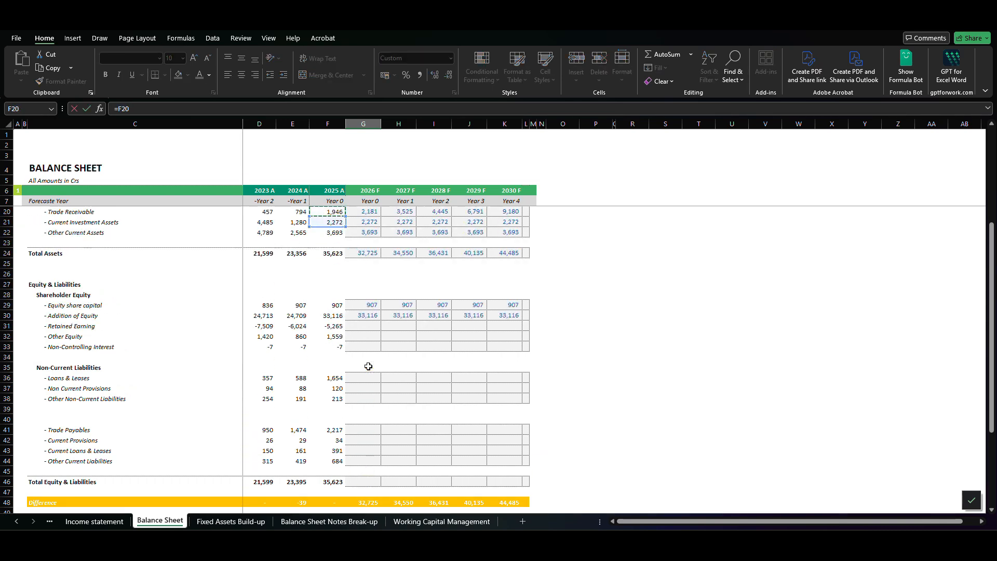
{"action": "key", "text": "Down"}
{"action": "key", "text": "Down"}
{"action": "key", "text": "Down"}
{"action": "key", "text": "Down"}
{"action": "key", "text": "Down"}
{"action": "key", "text": "Down"}
{"action": "key", "text": "Down"}
{"action": "key", "text": "Down"}
{"action": "key", "text": "Down"}
{"action": "key", "text": "Down"}
{"action": "key", "text": "Down"}
{"action": "key", "text": "Down"}
{"action": "key", "text": "Down"}
{"action": "key", "text": "Down"}
{"action": "key", "text": "Down"}
{"action": "key", "text": "Down"}
{"action": "key", "text": "Up"}
{"action": "key", "text": "Up"}
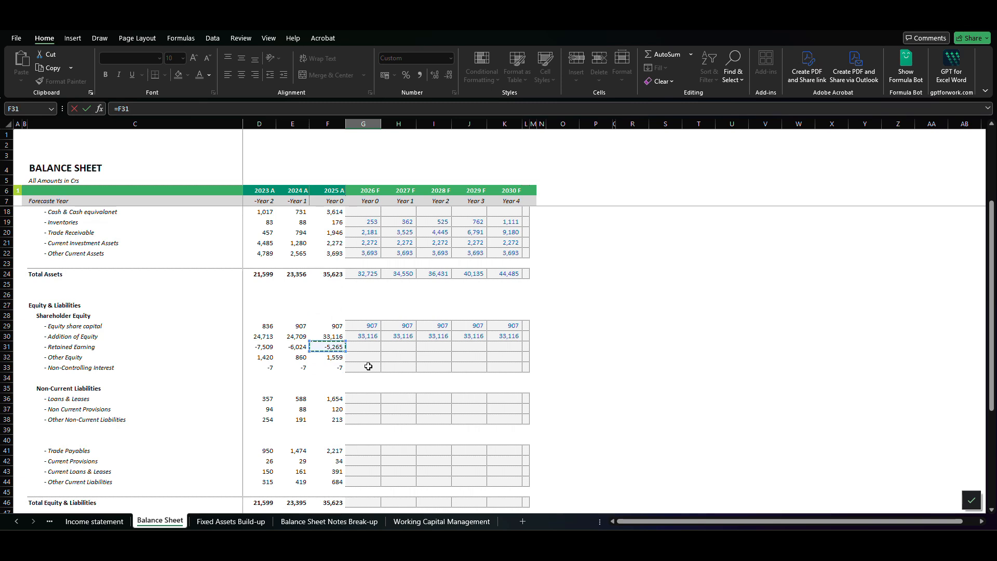
{"action": "key", "text": "Return"}
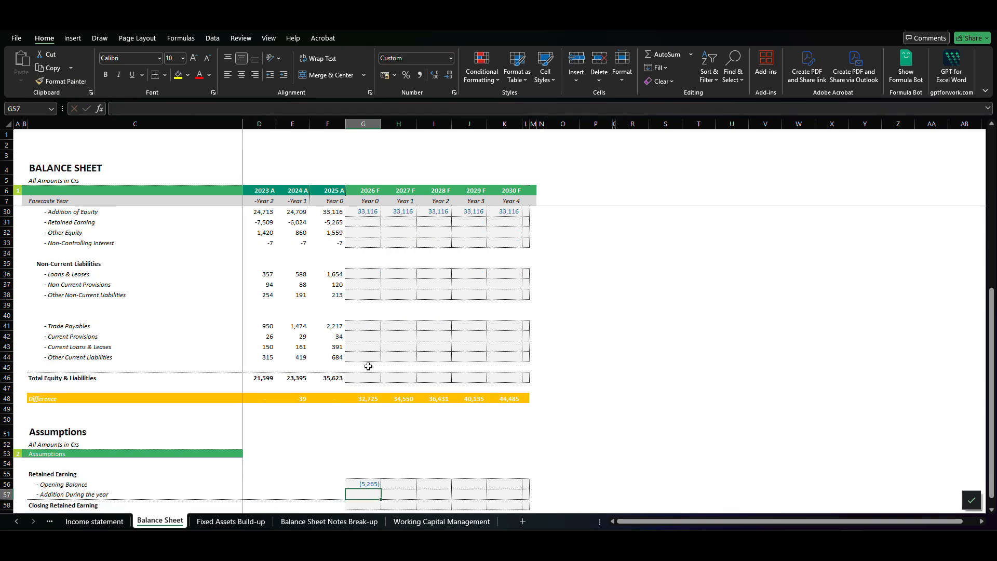
- Link the 2026 F Addition During the year to the 2026 F Net Profit on the Income statement sheet, cell G34
{"action": "type", "text": "="}
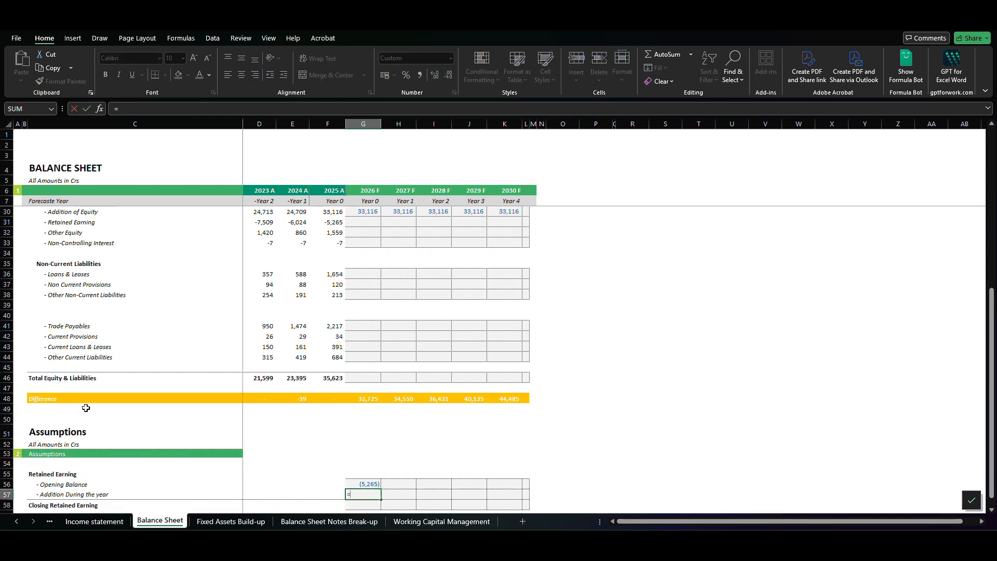
{"action": "left_click", "coordinate": [85, 525]}
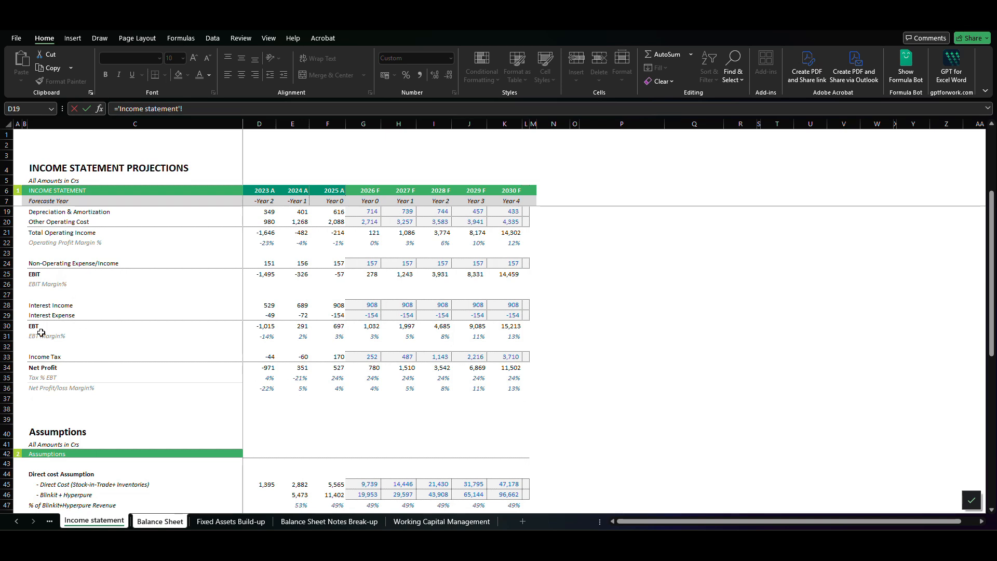
{"action": "left_click", "coordinate": [363, 367]}
{"action": "key", "text": "Return"}
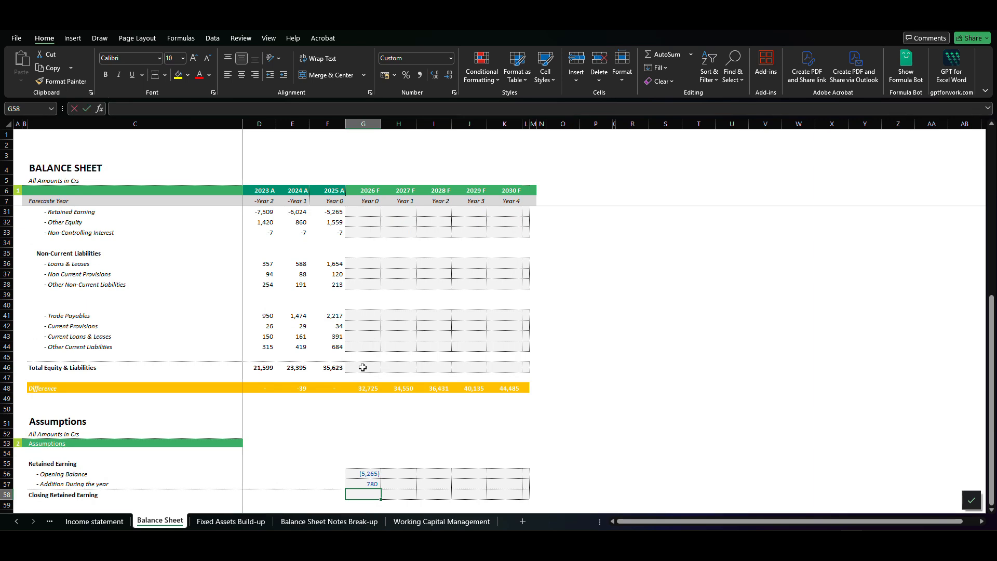
- Calculate the 2026 F Closing Retained Earning as opening balance plus addition with =G56+G57
{"action": "type", "text": "="}
{"action": "key", "text": "Up"}
{"action": "key", "text": "Up"}
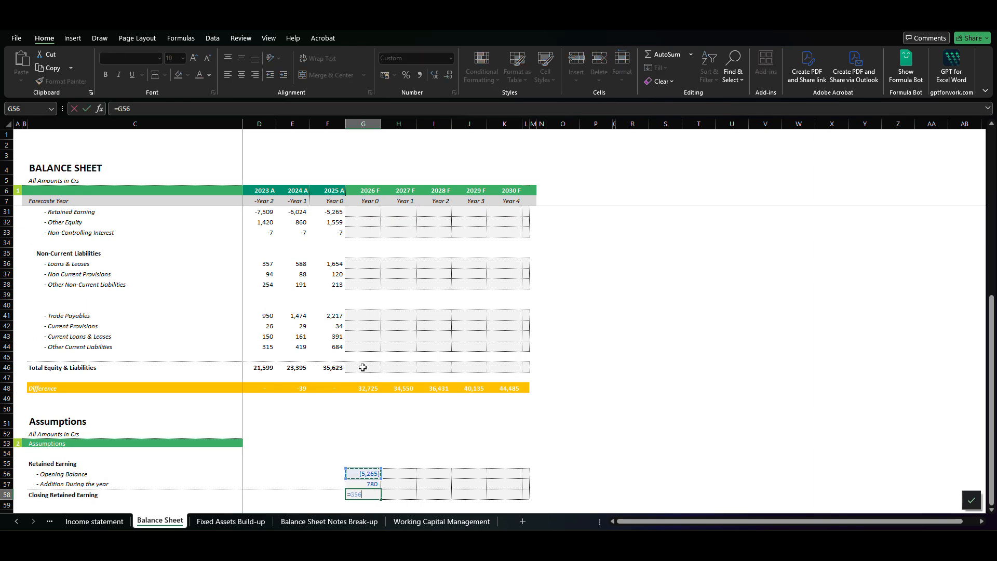
{"action": "type", "text": "+"}
{"action": "key", "text": "Up"}
{"action": "key", "text": "Return"}
- Set the 2027 F Opening Balance to the prior year's closing retained earning with =G58 and copy the formula through 2030 F
{"action": "key", "text": "Up"}
{"action": "key", "text": "Right"}
{"action": "key", "text": "Up"}
{"action": "key", "text": "Up"}
{"action": "type", "text": "="}
{"action": "key", "text": "Down"}
{"action": "key", "text": "Down"}
{"action": "key", "text": "Left"}
{"action": "key", "text": "Return"}
{"action": "key", "text": "Up"}
{"action": "key", "text": "ctrl+c"}
{"action": "key", "text": "shift+Right"}
{"action": "key", "text": "shift+Right"}
{"action": "key", "text": "shift+Right"}
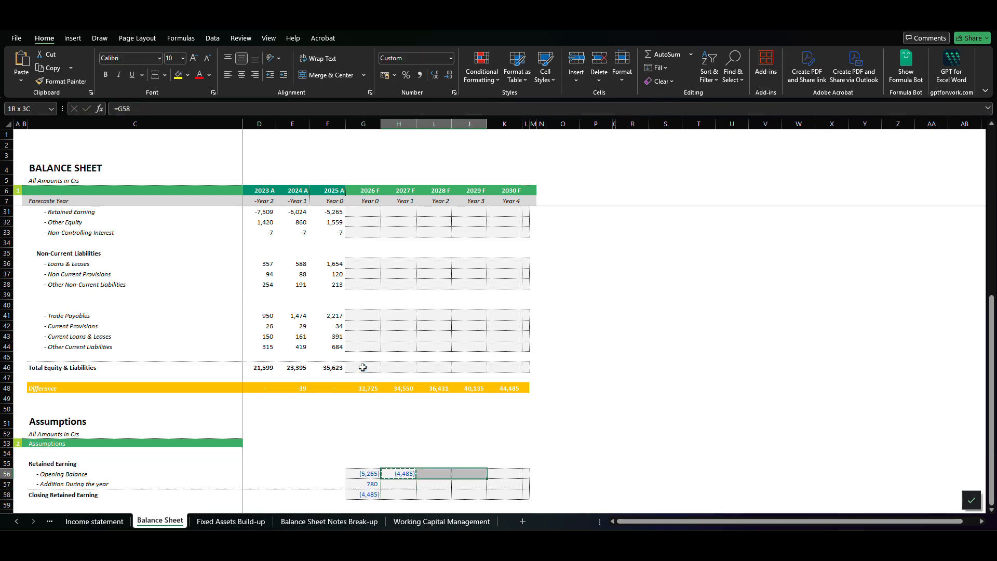
{"action": "key", "text": "ctrl+v"}
- Copy the 2026 F Addition During the year formula across through 2030 F
{"action": "key", "text": "Down"}
{"action": "key", "text": "Left"}
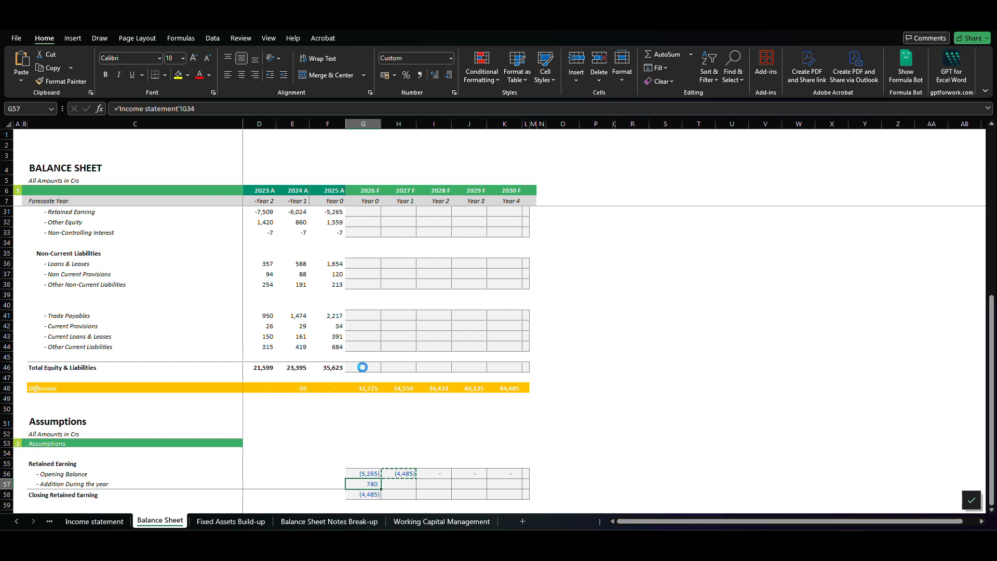
{"action": "key", "text": "ctrl+c"}
{"action": "key", "text": "shift+Right"}
{"action": "key", "text": "shift+Right"}
{"action": "key", "text": "shift+Right"}
{"action": "key", "text": "shift+Right"}
{"action": "key", "text": "ctrl+v"}
- Copy the 2026 F Closing Retained Earning formula across through 2030 F
{"action": "key", "text": "Down"}
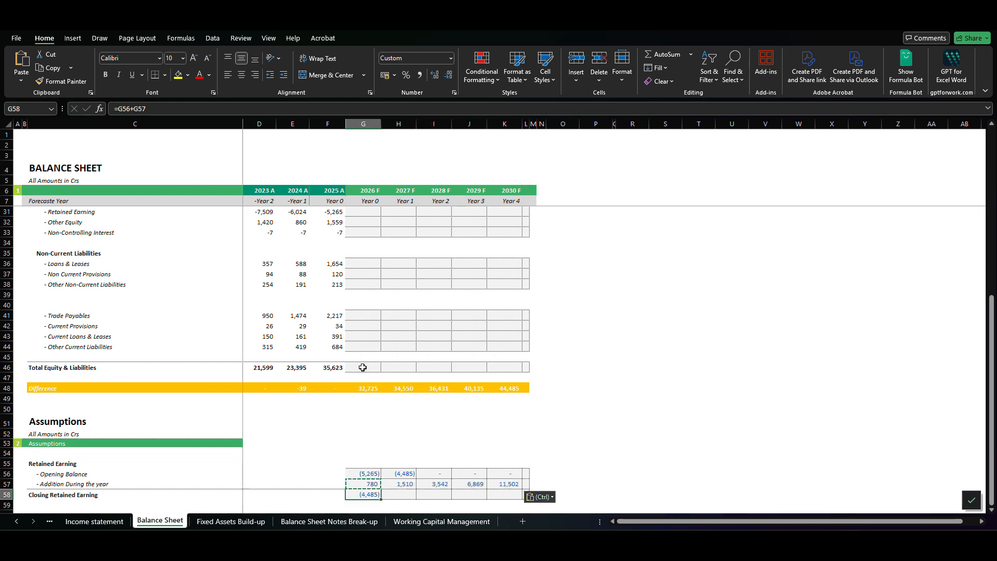
{"action": "key", "text": "ctrl+c"}
{"action": "key", "text": "shift+Right"}
{"action": "key", "text": "shift+Right"}
{"action": "key", "text": "shift+Right"}
{"action": "key", "text": "shift+Right"}
{"action": "key", "text": "ctrl+v"}
{"action": "key", "text": "Escape"}
- Link the 2026 F Retained Earning under Shareholder Equity to the Closing Retained Earning in the assumptions with =G58
{"action": "key", "text": "Right"}
{"action": "key", "text": "Right"}
{"action": "key", "text": "ctrl+Left"}
{"action": "key", "text": "ctrl+Left"}
{"action": "key", "text": "Up"}
{"action": "key", "text": "Up"}
{"action": "key", "text": "Up"}
{"action": "key", "text": "Up"}
{"action": "key", "text": "Up"}
{"action": "key", "text": "Up"}
{"action": "key", "text": "Up"}
{"action": "key", "text": "Up"}
{"action": "key", "text": "Up"}
{"action": "key", "text": "Up"}
{"action": "key", "text": "Up"}
{"action": "key", "text": "Up"}
{"action": "key", "text": "Up"}
{"action": "key", "text": "Up"}
{"action": "key", "text": "Up"}
{"action": "key", "text": "Up"}
{"action": "key", "text": "Up"}
{"action": "key", "text": "Up"}
{"action": "key", "text": "Up"}
{"action": "key", "text": "Up"}
{"action": "key", "text": "Up"}
{"action": "key", "text": "Up"}
{"action": "key", "text": "Up"}
{"action": "key", "text": "Up"}
{"action": "key", "text": "Up"}
{"action": "key", "text": "Up"}
{"action": "key", "text": "Up"}
{"action": "key", "text": "Up"}
{"action": "key", "text": "Up"}
{"action": "key", "text": "Up"}
{"action": "key", "text": "Up"}
{"action": "key", "text": "Up"}
{"action": "key", "text": "Up"}
{"action": "key", "text": "Up"}
{"action": "key", "text": "Up"}
{"action": "key", "text": "Up"}
{"action": "key", "text": "Up"}
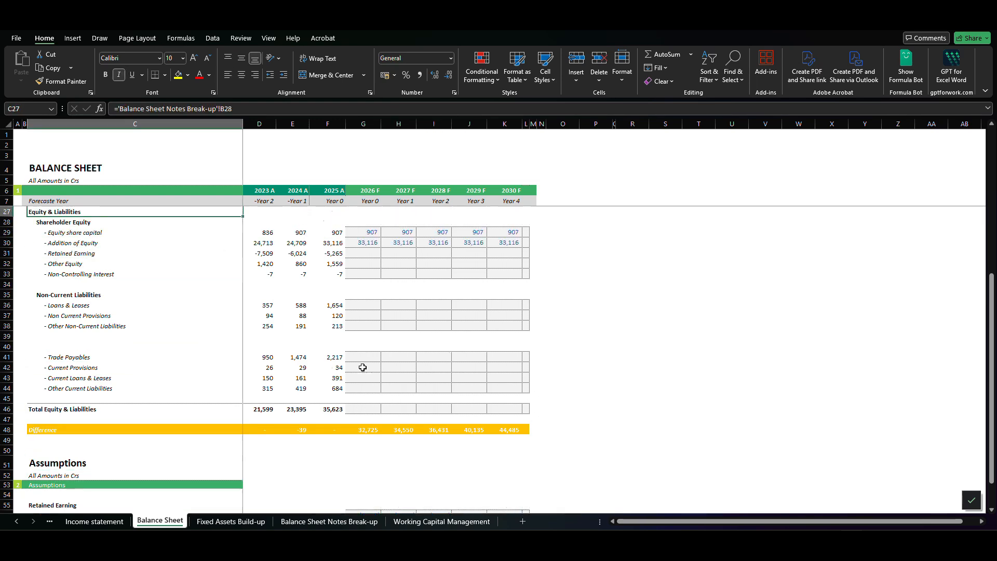
{"action": "key", "text": "Right"}
{"action": "key", "text": "Right"}
{"action": "key", "text": "Right"}
{"action": "left_click", "coordinate": [362, 368]}
{"action": "key", "text": "Up"}
{"action": "key", "text": "Up"}
{"action": "key", "text": "Up"}
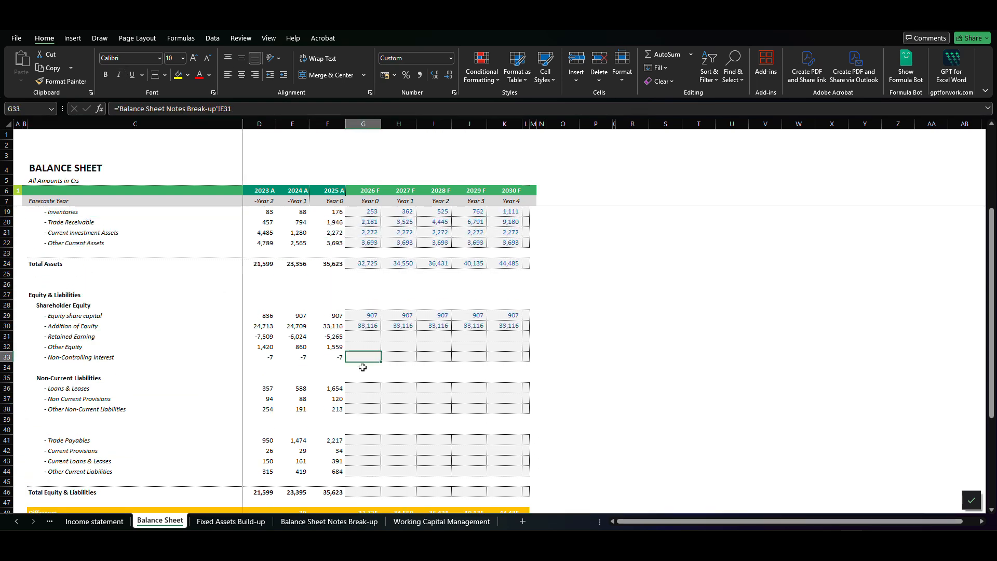
{"action": "type", "text": "="}
{"action": "key", "text": "Down"}
{"action": "key", "text": "Down"}
{"action": "key", "text": "Down"}
{"action": "key", "text": "Down"}
{"action": "key", "text": "Down"}
{"action": "key", "text": "Down"}
{"action": "key", "text": "Down"}
{"action": "key", "text": "Down"}
{"action": "key", "text": "Down"}
{"action": "key", "text": "Down"}
{"action": "key", "text": "Down"}
{"action": "key", "text": "Down"}
{"action": "key", "text": "Down"}
{"action": "key", "text": "Down"}
{"action": "key", "text": "Down"}
{"action": "key", "text": "Down"}
{"action": "key", "text": "Down"}
{"action": "key", "text": "Down"}
{"action": "key", "text": "Down"}
{"action": "key", "text": "Down"}
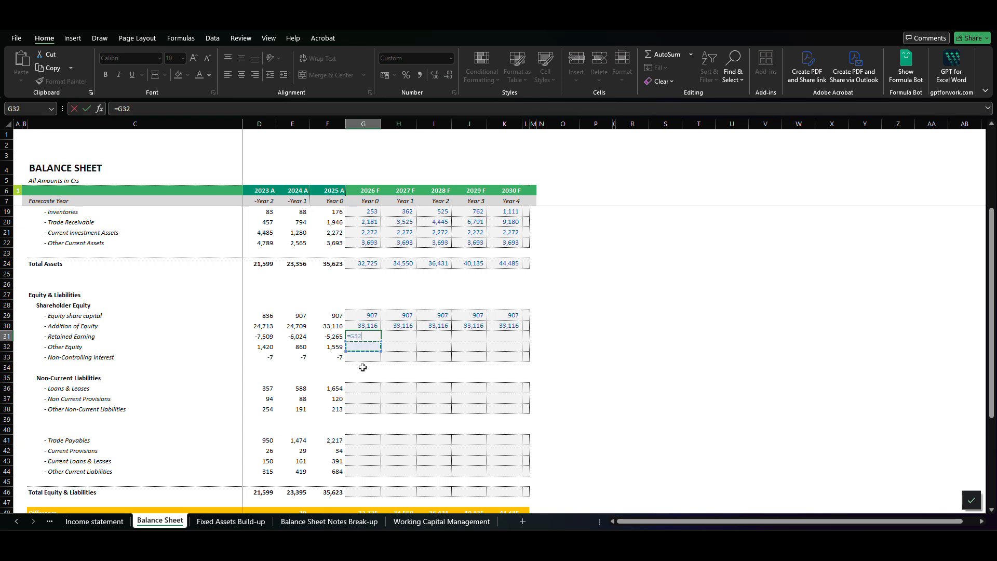
{"action": "key", "text": "Down"}
{"action": "key", "text": "Down"}
{"action": "key", "text": "Down"}
{"action": "key", "text": "Down"}
{"action": "key", "text": "Down"}
{"action": "key", "text": "Down"}
{"action": "key", "text": "Up"}
{"action": "key", "text": "Up"}
{"action": "key", "text": "Up"}
{"action": "key", "text": "Up"}
{"action": "key", "text": "Up"}
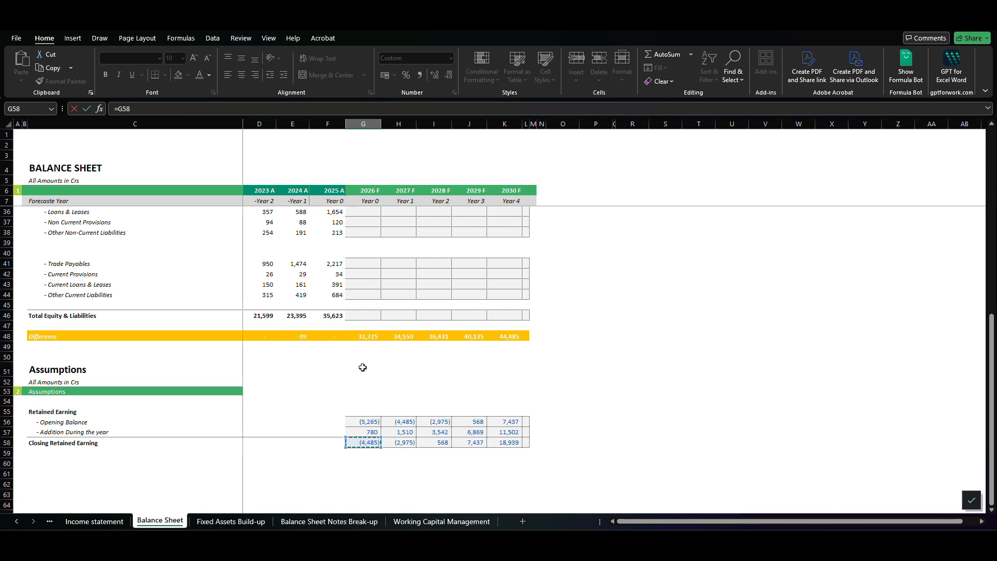
{"action": "key", "text": "ctrl+Return"}
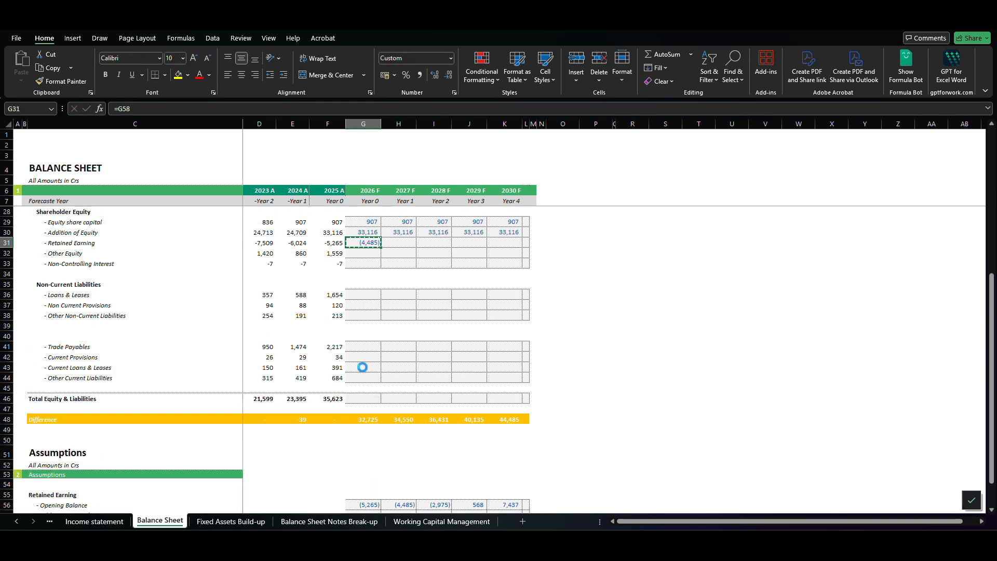
- Copy the 2026 F Retained Earning link in the Shareholder Equity section through 2030 F
{"action": "key", "text": "shift+Right"}
{"action": "key", "text": "shift+Right"}
{"action": "key", "text": "shift+Right"}
{"action": "key", "text": "shift+Right"}
{"action": "key", "text": "ctrl+v"}
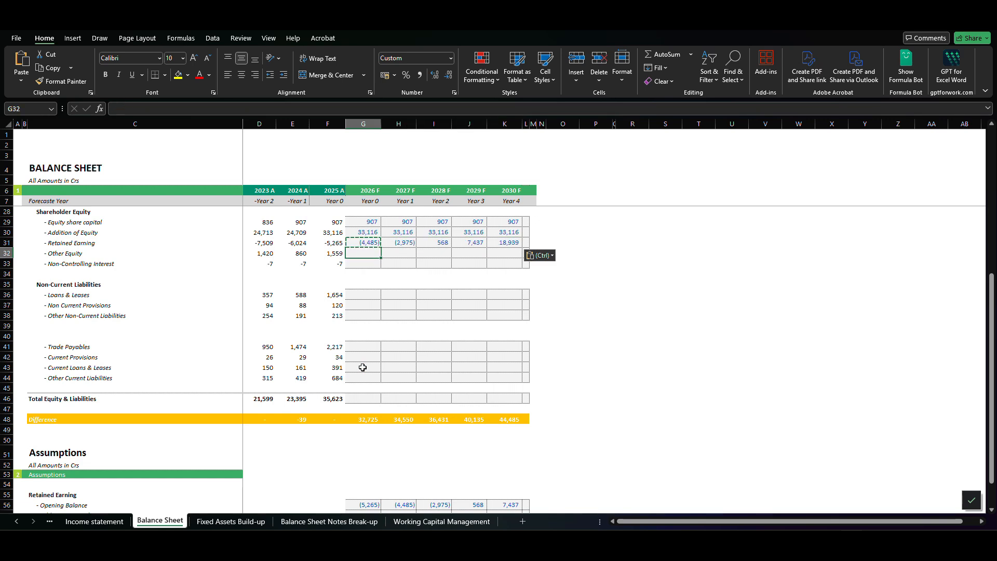
{"action": "key", "text": "Escape"}
- Set 2026 F Other Equity equal to the prior year and copy the formula through 2030 F
{"action": "key", "text": "Down"}
{"action": "key", "text": "Left"}
{"action": "key", "text": "Right"}
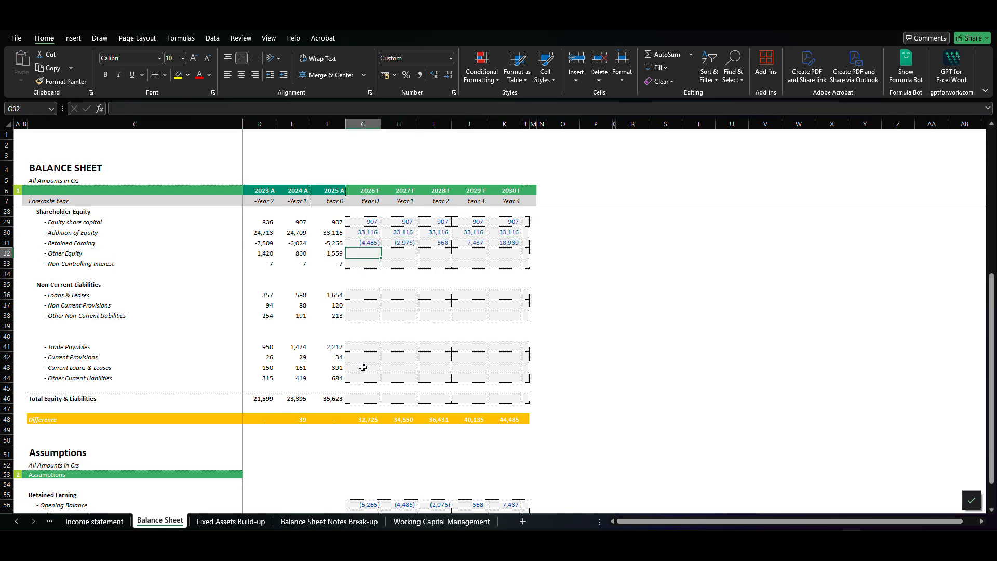
{"action": "type", "text": "="}
{"action": "key", "text": "Left"}
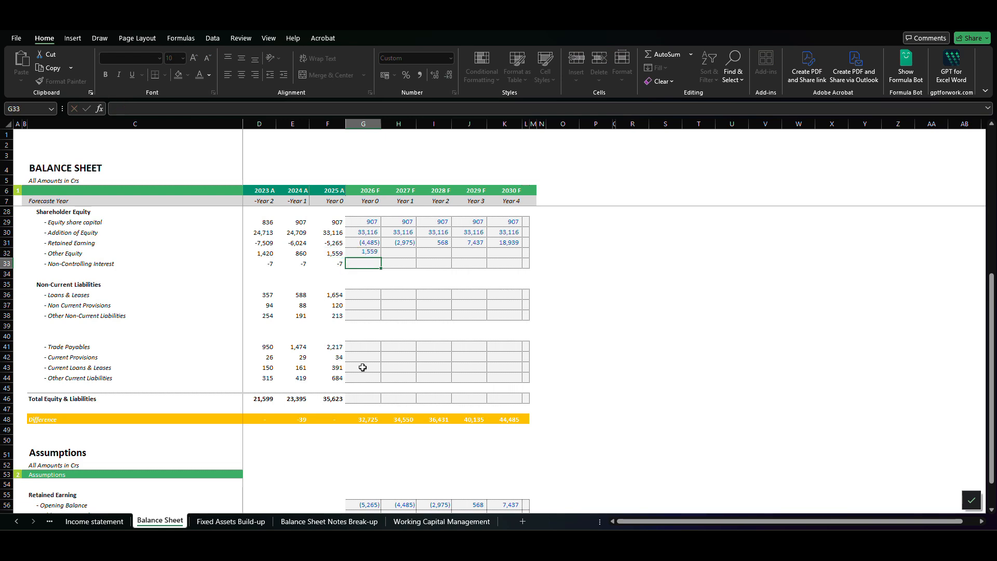
{"action": "key", "text": "ctrl+Return"}
{"action": "key", "text": "ctrl+c"}
{"action": "key", "text": "shift+Right"}
- Set 2026 F Non-Controlling Interest equal to the prior year and copy the formula through 2030 F
{"action": "key", "text": "shift+Right"}
{"action": "key", "text": "shift+Right"}
{"action": "key", "text": "shift+Right"}
{"action": "key", "text": "ctrl+v"}
{"action": "key", "text": "Escape"}
{"action": "key", "text": "Down"}
{"action": "type", "text": "="}
{"action": "key", "text": "Left"}
{"action": "key", "text": "ctrl+Return"}
{"action": "key", "text": "ctrl+c"}
{"action": "key", "text": "shift+Right"}
{"action": "key", "text": "shift+Right"}
{"action": "key", "text": "shift+Right"}
{"action": "key", "text": "shift+Right"}
{"action": "key", "text": "ctrl+v"}
{"action": "key", "text": "ctrl+Down"}
{"action": "key", "text": "Escape"}
- Set 2026 F non-current Loans & Leases equal to the prior year with =F36 and copy the formula through 2030 F
{"action": "key", "text": "Down"}
{"action": "key", "text": "Up"}
{"action": "key", "text": "Up"}
{"action": "key", "text": "Up"}
{"action": "key", "text": "Up"}
{"action": "key", "text": "Up"}
{"action": "key", "text": "Up"}
{"action": "key", "text": "Up"}
{"action": "key", "text": "Up"}
{"action": "key", "text": "Up"}
{"action": "key", "text": "Up"}
{"action": "key", "text": "Up"}
{"action": "key", "text": "Up"}
{"action": "key", "text": "Up"}
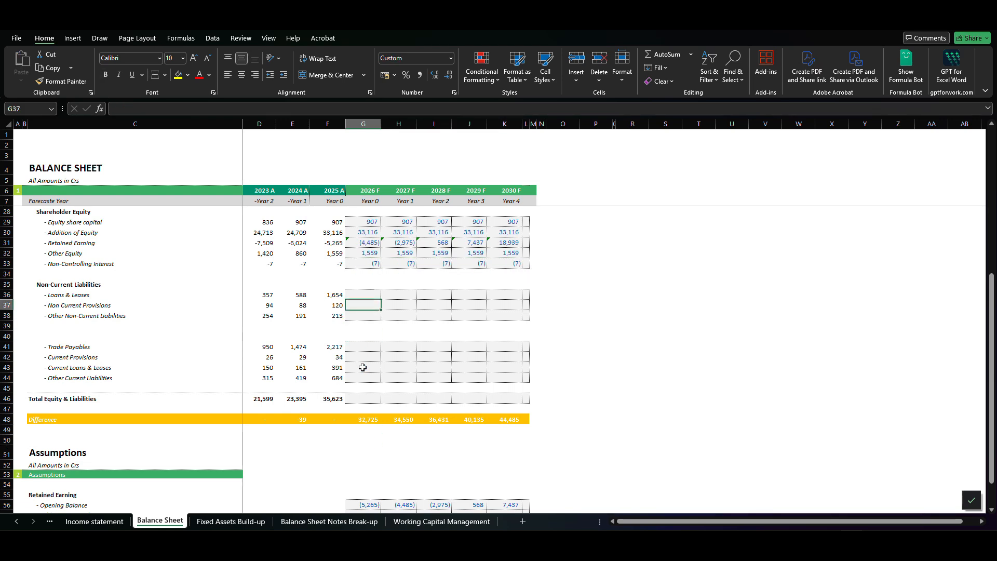
{"action": "type", "text": "="}
{"action": "key", "text": "Left"}
{"action": "key", "text": "Return"}
{"action": "key", "text": "Up"}
{"action": "key", "text": "ctrl+c"}
{"action": "key", "text": "shift+Right"}
{"action": "key", "text": "shift+Right"}
{"action": "key", "text": "shift+Right"}
{"action": "key", "text": "shift+Right"}
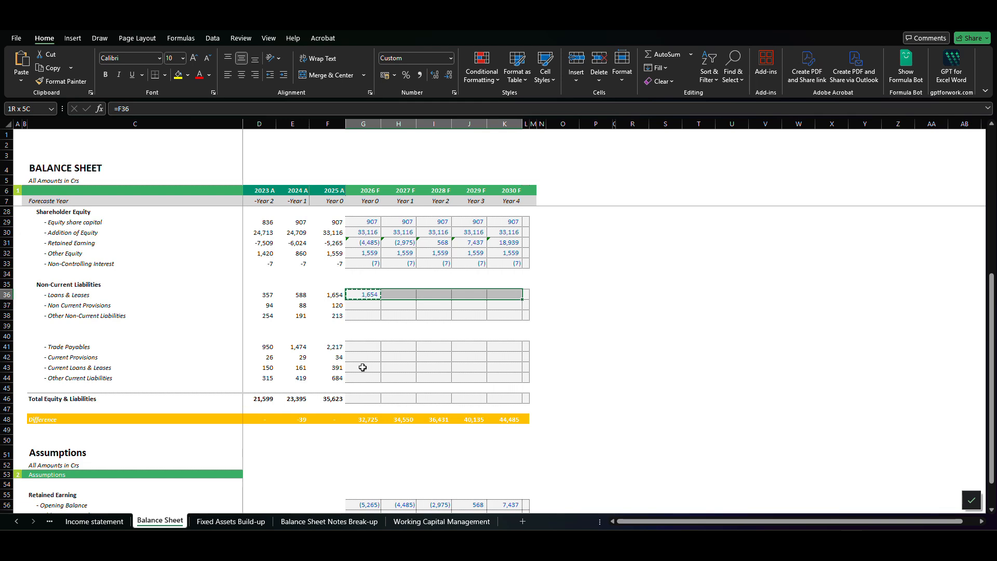
{"action": "key", "text": "ctrl+v"}
{"action": "key", "text": "Down"}
{"action": "key", "text": "Escape"}
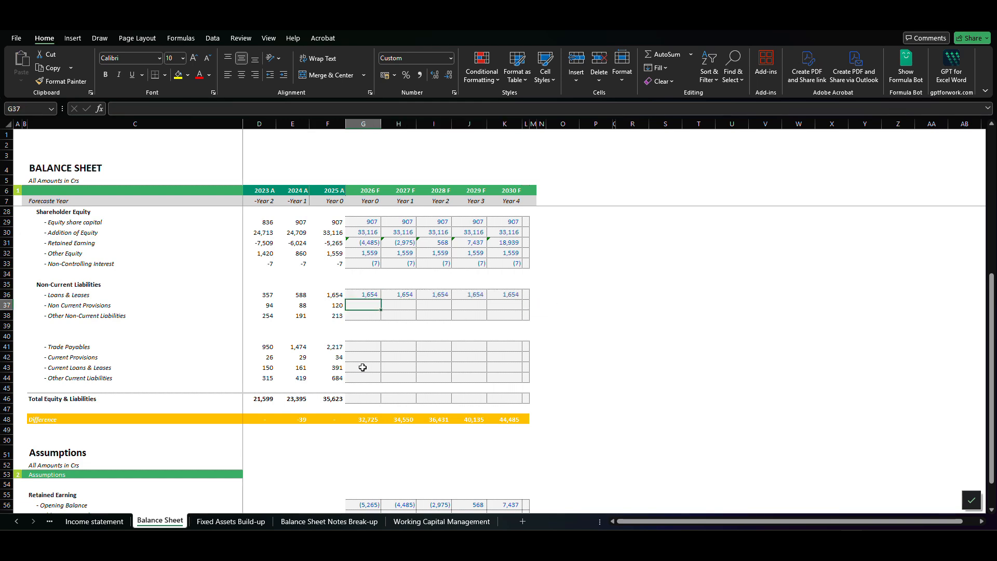
- Set 2026 F Non Current Provisions equal to the prior year with =F37 and copy the formula through 2030 F
{"action": "type", "text": "="}
{"action": "key", "text": "Left"}
{"action": "key", "text": "Return"}
{"action": "key", "text": "Up"}
{"action": "key", "text": "ctrl+c"}
{"action": "key", "text": "shift+Right"}
{"action": "key", "text": "shift+Right"}
{"action": "key", "text": "shift+Right"}
{"action": "key", "text": "shift+Right"}
{"action": "key", "text": "ctrl+v"}
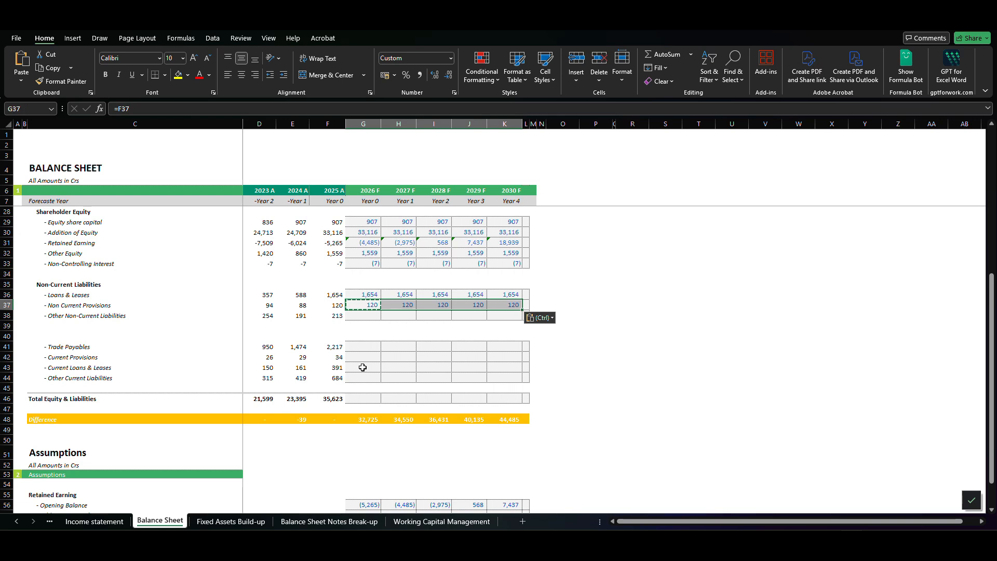
- Set 2026 F Other Non-Current Liabilities equal to the prior year with =F38 and copy the formula through 2030 F
{"action": "key", "text": "Down"}
{"action": "type", "text": "="}
{"action": "key", "text": "BackSpace"}
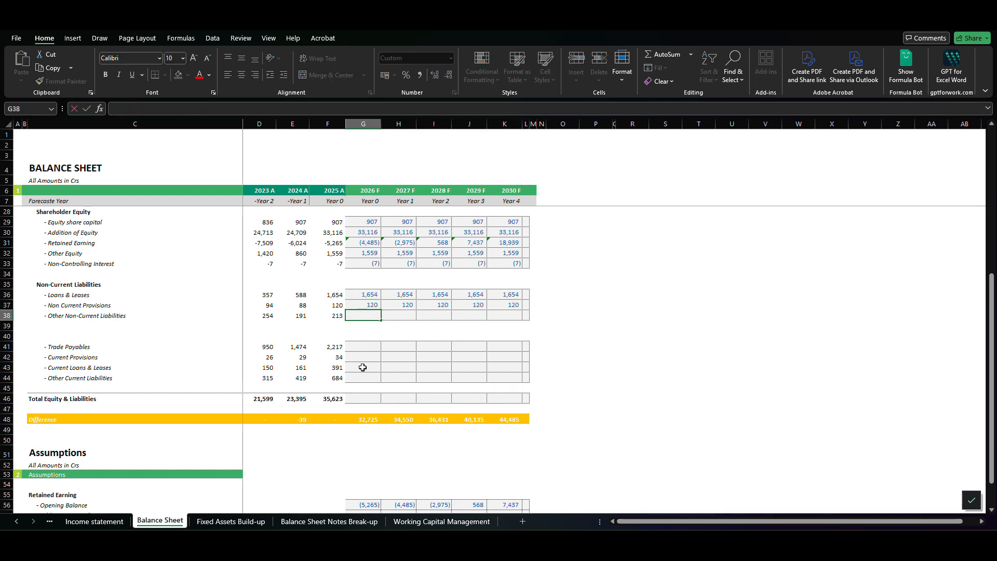
{"action": "type", "text": "="}
{"action": "key", "text": "Left"}
{"action": "key", "text": "Return"}
{"action": "key", "text": "Up"}
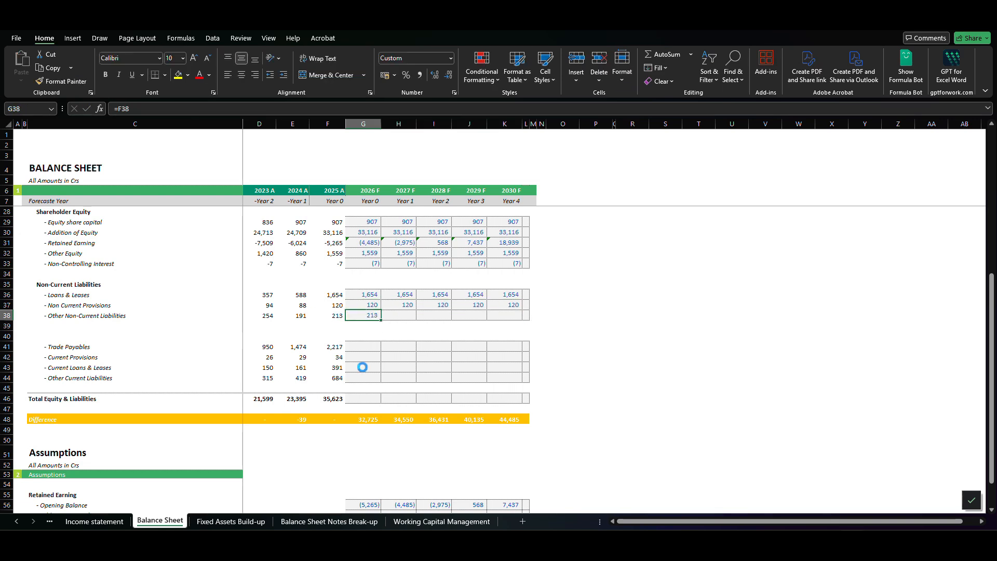
{"action": "key", "text": "ctrl+c"}
{"action": "key", "text": "shift+Right"}
{"action": "key", "text": "shift+Right"}
{"action": "key", "text": "shift+Right"}
{"action": "key", "text": "shift+Right"}
{"action": "key", "text": "ctrl+v"}
{"action": "key", "text": "Down"}
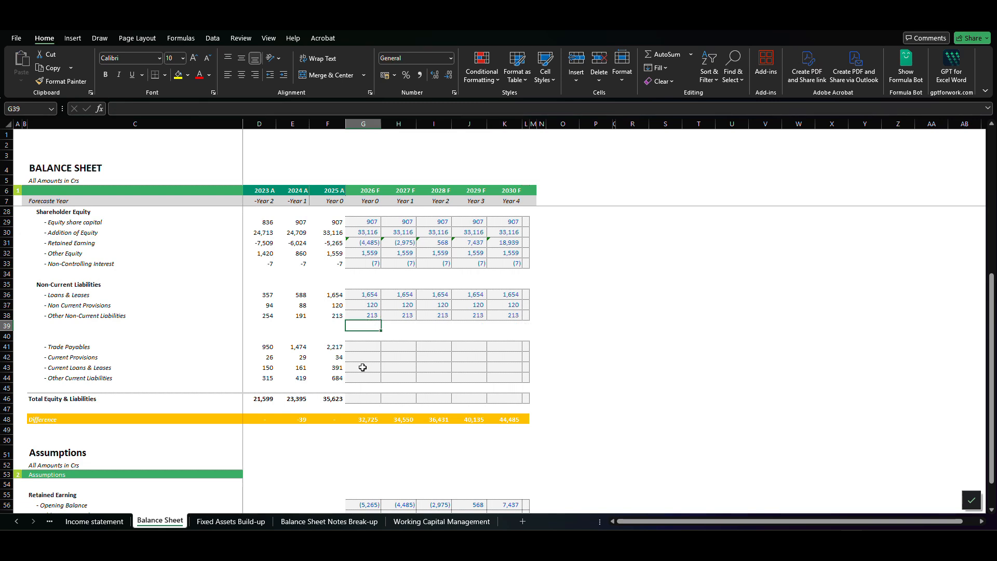
- Review the forecast asset lines of the Balance Sheet, covering both non-current and current assets
{"action": "key", "text": "Left"}
{"action": "key", "text": "Up"}
{"action": "key", "text": "Up"}
{"action": "key", "text": "Up"}
{"action": "key", "text": "Up"}
{"action": "key", "text": "Up"}
{"action": "key", "text": "Up"}
{"action": "key", "text": "Up"}
{"action": "key", "text": "Up"}
{"action": "key", "text": "Up"}
{"action": "key", "text": "Up"}
{"action": "key", "text": "Up"}
{"action": "key", "text": "Up"}
{"action": "key", "text": "Up"}
{"action": "key", "text": "Up"}
{"action": "key", "text": "Up"}
{"action": "key", "text": "Up"}
{"action": "key", "text": "Up"}
{"action": "key", "text": "Up"}
{"action": "key", "text": "Up"}
{"action": "key", "text": "Up"}
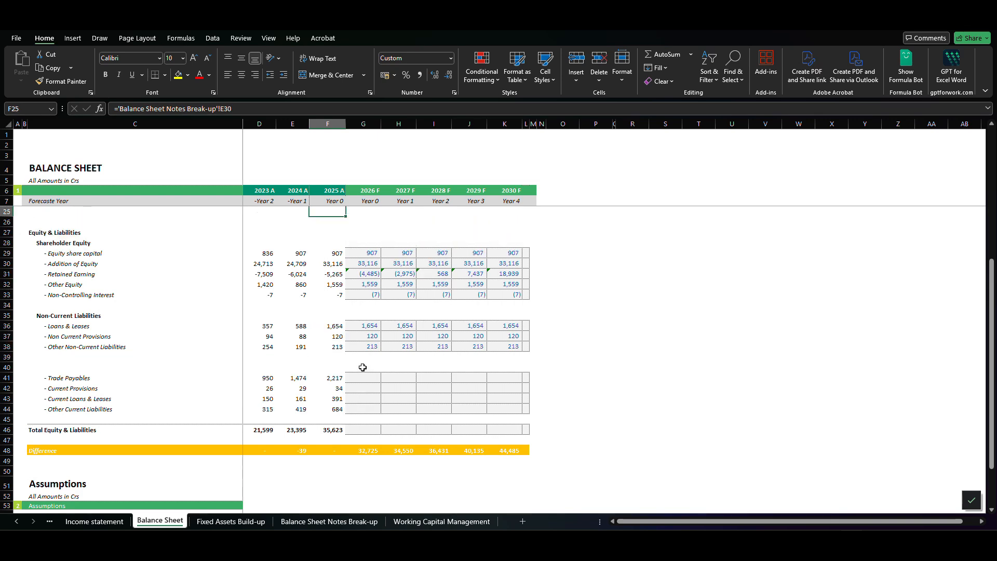
{"action": "key", "text": "Down"}
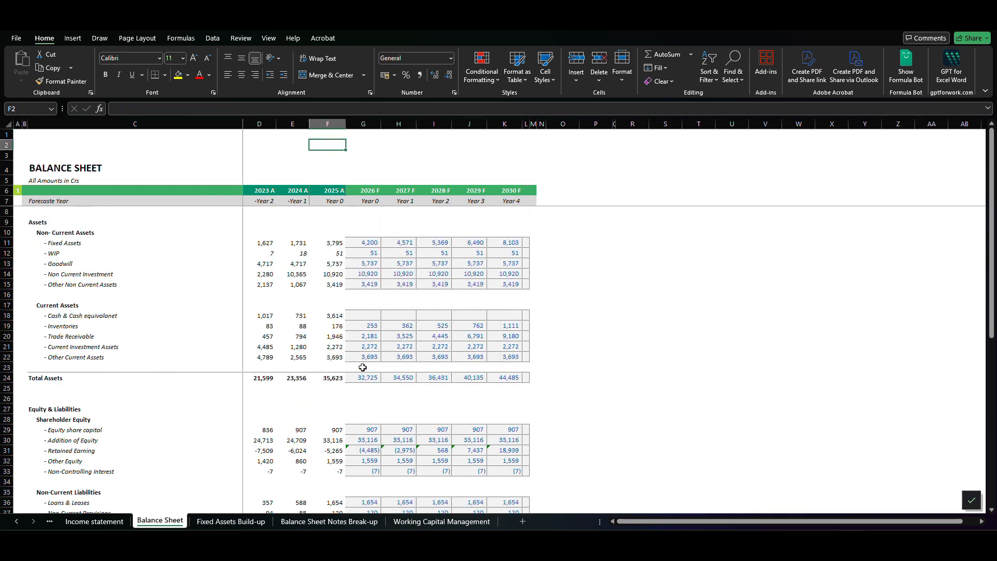
{"action": "key", "text": "Down"}
{"action": "key", "text": "Down"}
{"action": "key", "text": "Down"}
{"action": "key", "text": "Down"}
{"action": "key", "text": "Down"}
{"action": "key", "text": "Down"}
{"action": "key", "text": "Down"}
{"action": "key", "text": "Down"}
{"action": "key", "text": "Down"}
{"action": "key", "text": "Down"}
{"action": "key", "text": "Down"}
{"action": "key", "text": "Down"}
{"action": "key", "text": "Down"}
{"action": "key", "text": "Down"}
{"action": "key", "text": "Down"}
{"action": "key", "text": "Down"}
{"action": "key", "text": "Left"}
{"action": "key", "text": "Left"}
{"action": "key", "text": "Left"}
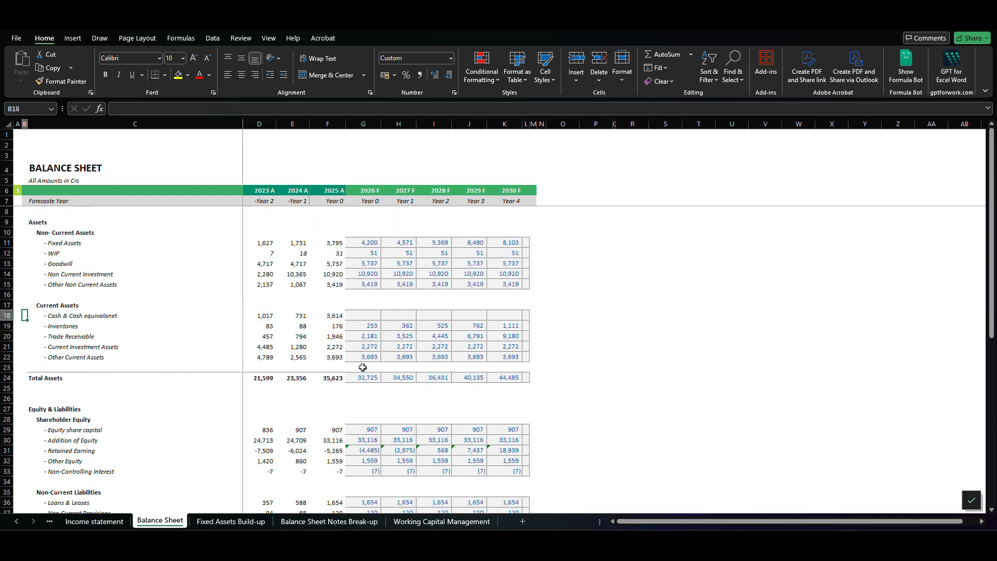
{"action": "key", "text": "Down"}
{"action": "key", "text": "Down"}
{"action": "key", "text": "Up"}
{"action": "key", "text": "Up"}
- Review the Balance Sheet line items from the assets down through shareholder equity to Other Current Liabilities
{"action": "key", "text": "Up"}
{"action": "key", "text": "Up"}
{"action": "key", "text": "Up"}
{"action": "key", "text": "Up"}
{"action": "key", "text": "Up"}
{"action": "key", "text": "Up"}
{"action": "key", "text": "Up"}
{"action": "key", "text": "Down"}
{"action": "key", "text": "Down"}
{"action": "key", "text": "Down"}
{"action": "key", "text": "Down"}
{"action": "key", "text": "Down"}
{"action": "key", "text": "Down"}
{"action": "key", "text": "Down"}
{"action": "key", "text": "Down"}
{"action": "key", "text": "Down"}
{"action": "key", "text": "Down"}
{"action": "key", "text": "Down"}
{"action": "key", "text": "Down"}
{"action": "key", "text": "Down"}
{"action": "key", "text": "Down"}
{"action": "key", "text": "Down"}
{"action": "key", "text": "Down"}
{"action": "key", "text": "Down"}
{"action": "key", "text": "Down"}
{"action": "key", "text": "Down"}
{"action": "key", "text": "Down"}
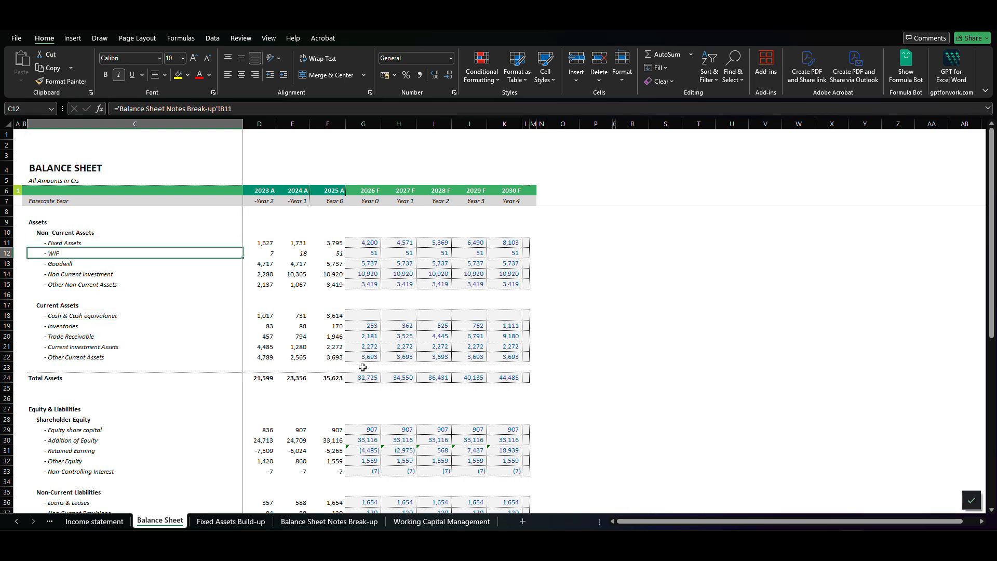
{"action": "key", "text": "Down"}
{"action": "key", "text": "Up"}
{"action": "key", "text": "Up"}
{"action": "key", "text": "Up"}
{"action": "key", "text": "Up"}
{"action": "key", "text": "Up"}
{"action": "key", "text": "Up"}
{"action": "key", "text": "Up"}
{"action": "key", "text": "Up"}
{"action": "key", "text": "Down"}
{"action": "key", "text": "Down"}
{"action": "key", "text": "Right"}
{"action": "key", "text": "Left"}
{"action": "key", "text": "Up"}
{"action": "key", "text": "Up"}
{"action": "key", "text": "Up"}
{"action": "key", "text": "Up"}
{"action": "key", "text": "Up"}
{"action": "key", "text": "Up"}
{"action": "key", "text": "Up"}
{"action": "key", "text": "Up"}
{"action": "key", "text": "Up"}
{"action": "key", "text": "Up"}
{"action": "key", "text": "Up"}
{"action": "key", "text": "Up"}
{"action": "key", "text": "Up"}
{"action": "key", "text": "Down"}
{"action": "key", "text": "Down"}
{"action": "key", "text": "Down"}
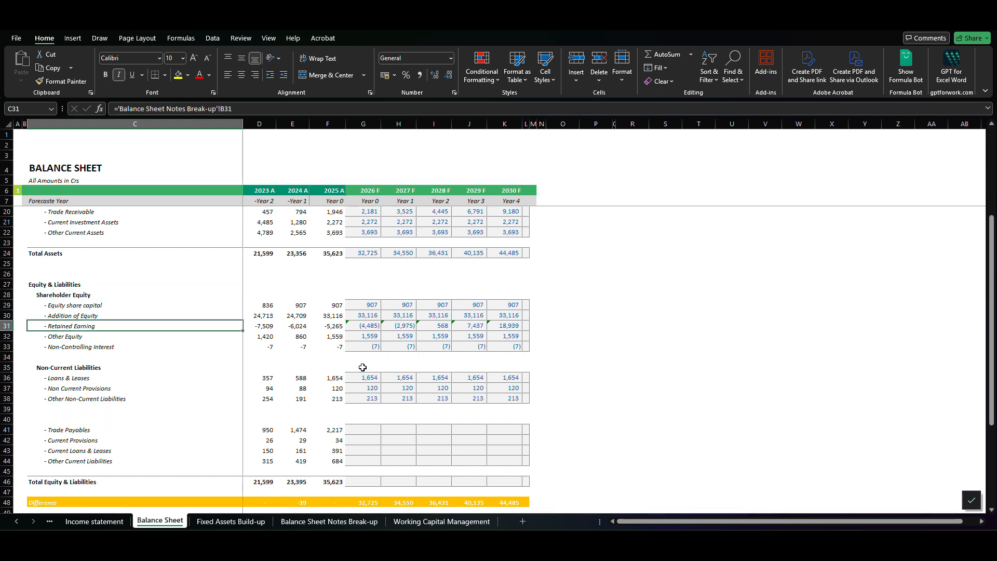
{"action": "key", "text": "Down"}
{"action": "key", "text": "Down"}
{"action": "key", "text": "Down"}
{"action": "key", "text": "Down"}
{"action": "key", "text": "Down"}
{"action": "key", "text": "Down"}
{"action": "key", "text": "Down"}
{"action": "key", "text": "Down"}
{"action": "key", "text": "Down"}
{"action": "key", "text": "Down"}
{"action": "key", "text": "Down"}
{"action": "key", "text": "Down"}
{"action": "key", "text": "Down"}
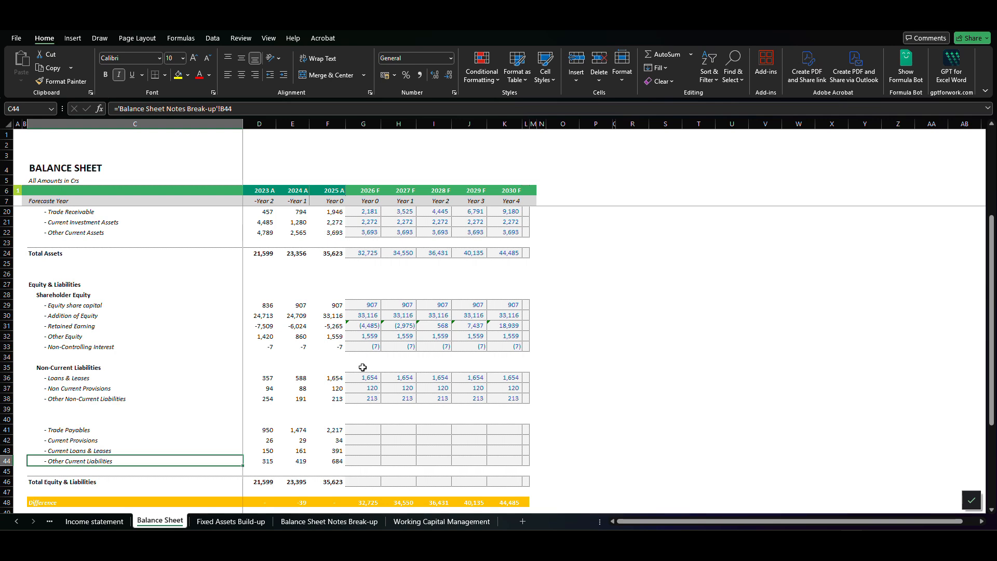
- Examine the 2023 A to 2025 A figures for Trade Payables, Current Provisions, Current Loans & Leases and Other Current Liabilities
{"action": "key", "text": "Up"}
{"action": "key", "text": "Up"}
{"action": "key", "text": "Up"}
{"action": "key", "text": "Right"}
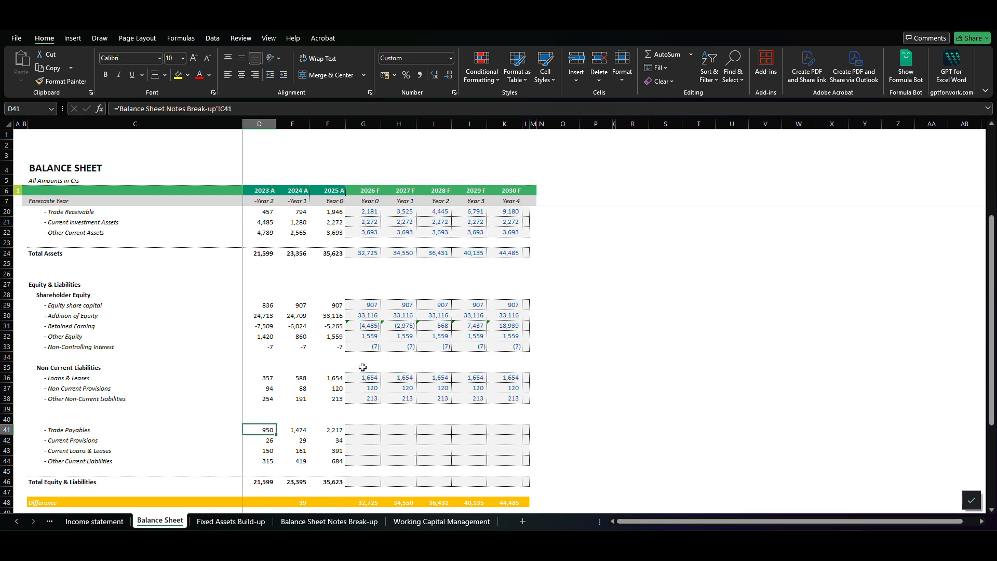
{"action": "key", "text": "Right"}
{"action": "key", "text": "Down"}
{"action": "key", "text": "Down"}
{"action": "key", "text": "Down"}
{"action": "key", "text": "Left"}
{"action": "key", "text": "Up"}
{"action": "key", "text": "Right"}
{"action": "key", "text": "Up"}
{"action": "key", "text": "Right"}
{"action": "key", "text": "Down"}
{"action": "key", "text": "Left"}
{"action": "key", "text": "Down"}
{"action": "key", "text": "Up"}
{"action": "key", "text": "Right"}
{"action": "key", "text": "Right"}
{"action": "key", "text": "Up"}
{"action": "key", "text": "Up"}
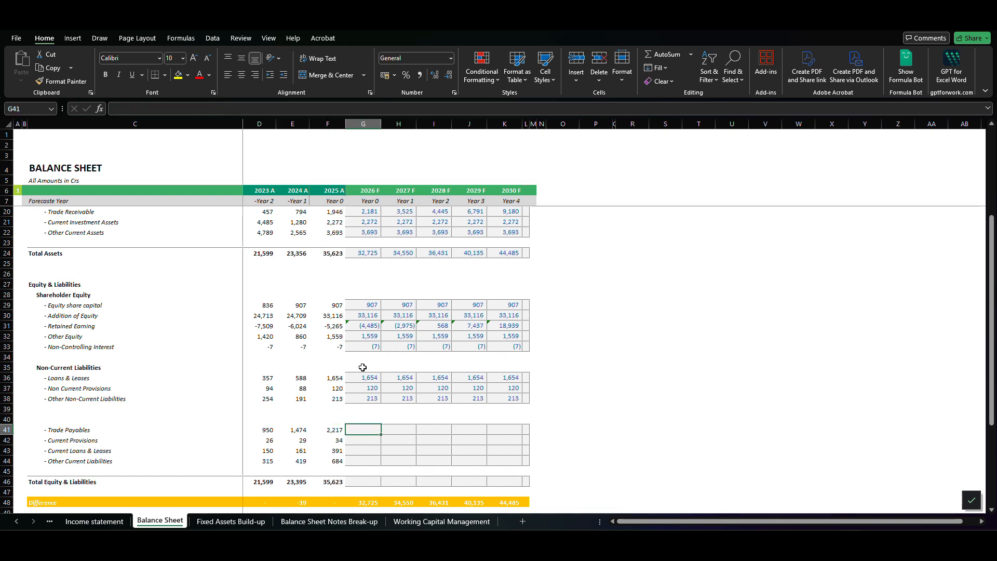
- Link 2026 F Trade Payables to Closing Trade Payables with ='Working Capital Management'!G42 and copy the formula through 2030 F
{"action": "type", "text": "="}
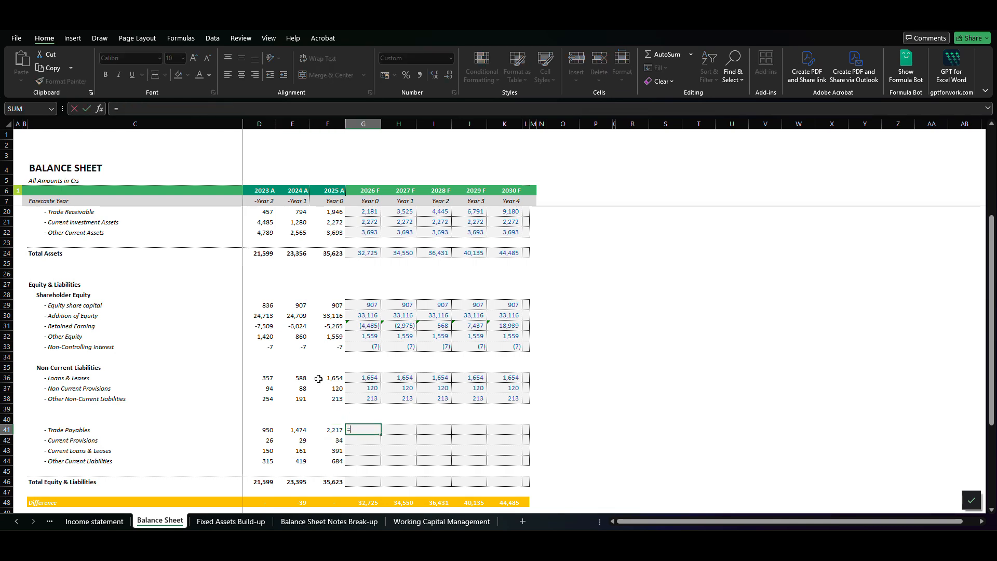
{"action": "left_click", "coordinate": [406, 521]}
{"action": "scroll", "coordinate": [340, 389], "scroll_direction": "down", "scroll_amount": 1}
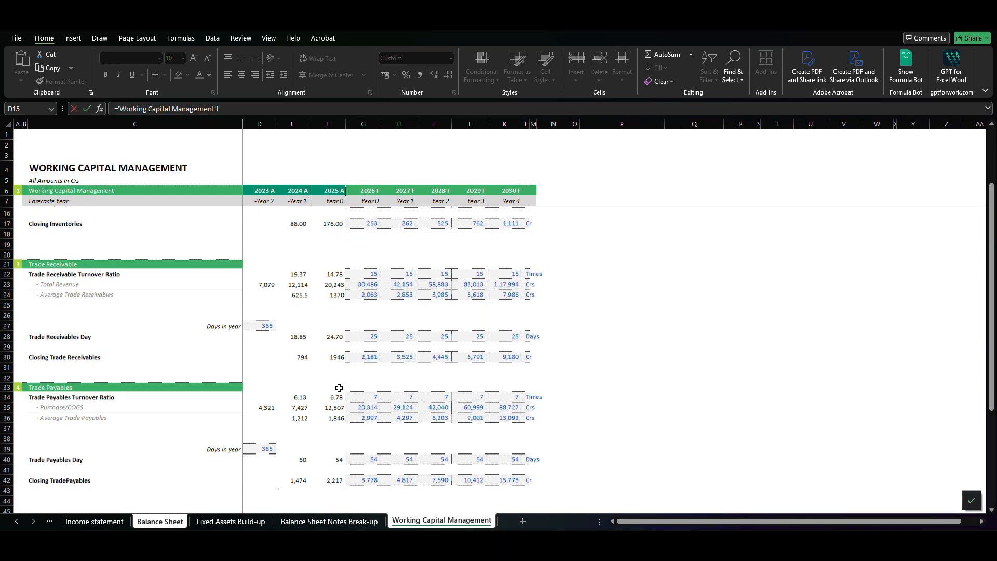
{"action": "scroll", "coordinate": [339, 389], "scroll_direction": "down", "scroll_amount": 3}
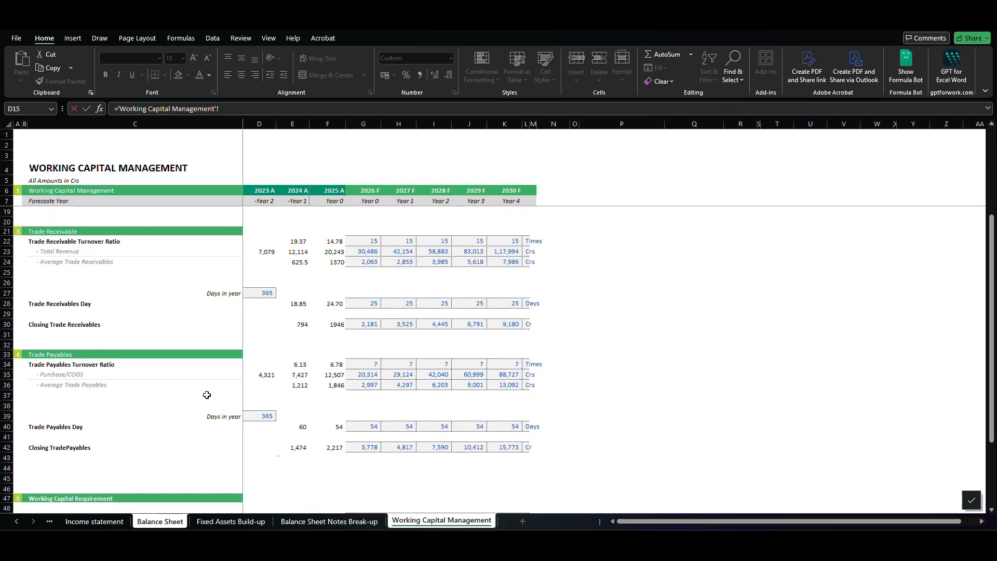
{"action": "left_click", "coordinate": [354, 447]}
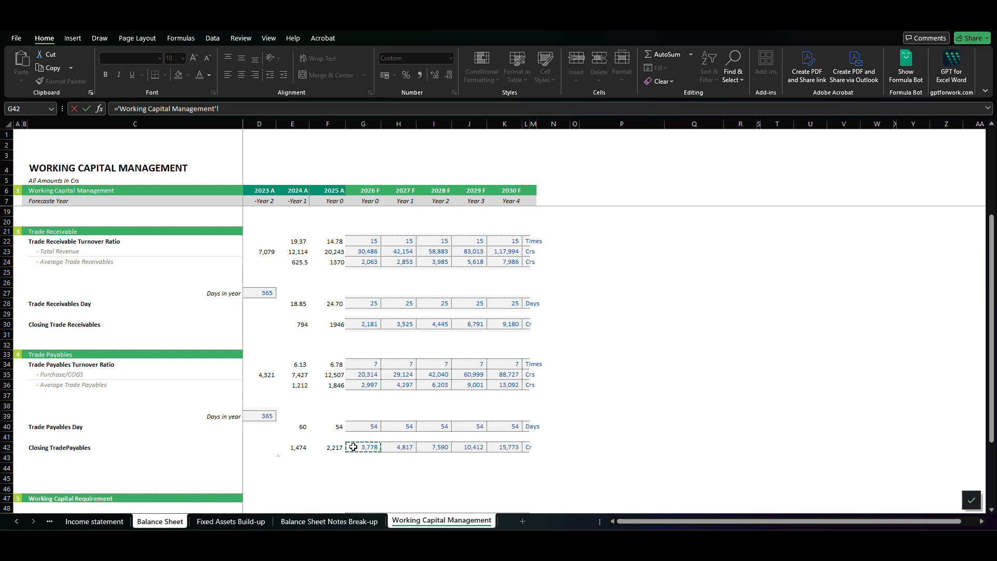
{"action": "key", "text": "ctrl+Return"}
{"action": "key", "text": "ctrl+c"}
{"action": "key", "text": "shift+Right"}
{"action": "key", "text": "shift+Right"}
{"action": "key", "text": "shift+Right"}
{"action": "key", "text": "shift+Right"}
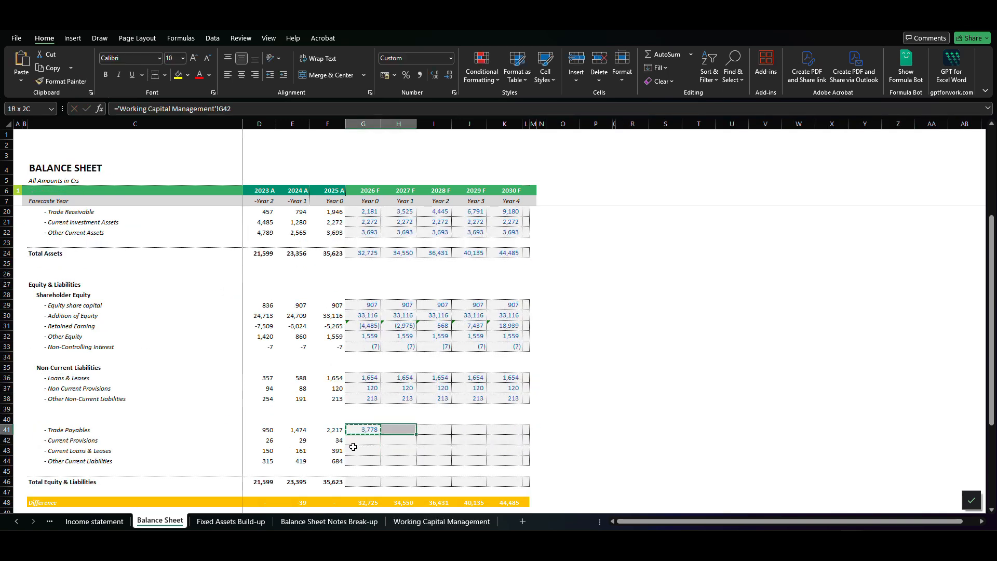
{"action": "key", "text": "ctrl+v"}
- Set 2026 F Current Provisions equal to the prior year with =F42 and copy the formula through 2030 F
{"action": "left_click", "coordinate": [354, 441]}
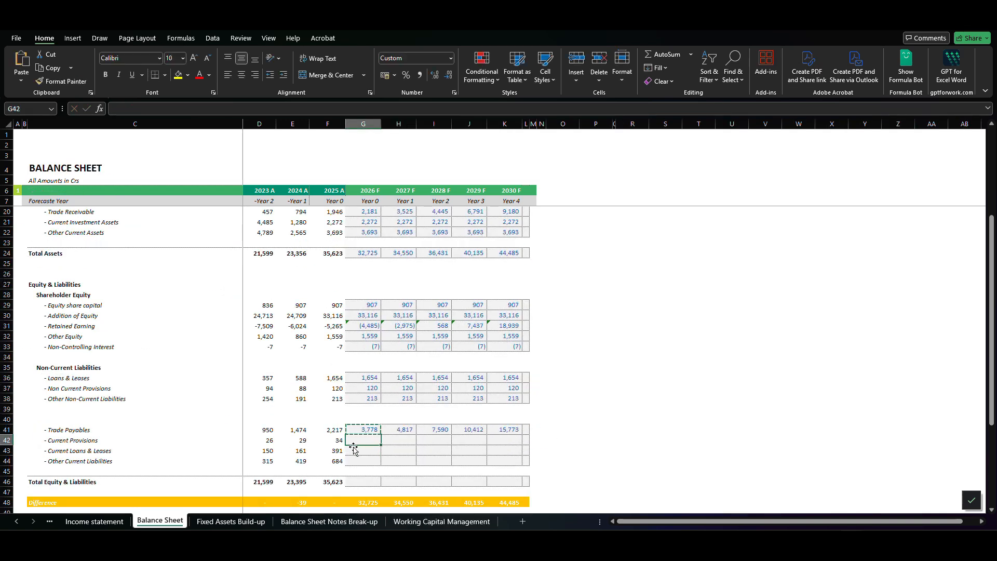
{"action": "type", "text": "="}
{"action": "key", "text": "Left"}
{"action": "key", "text": "ctrl+Return"}
{"action": "key", "text": "ctrl+c"}
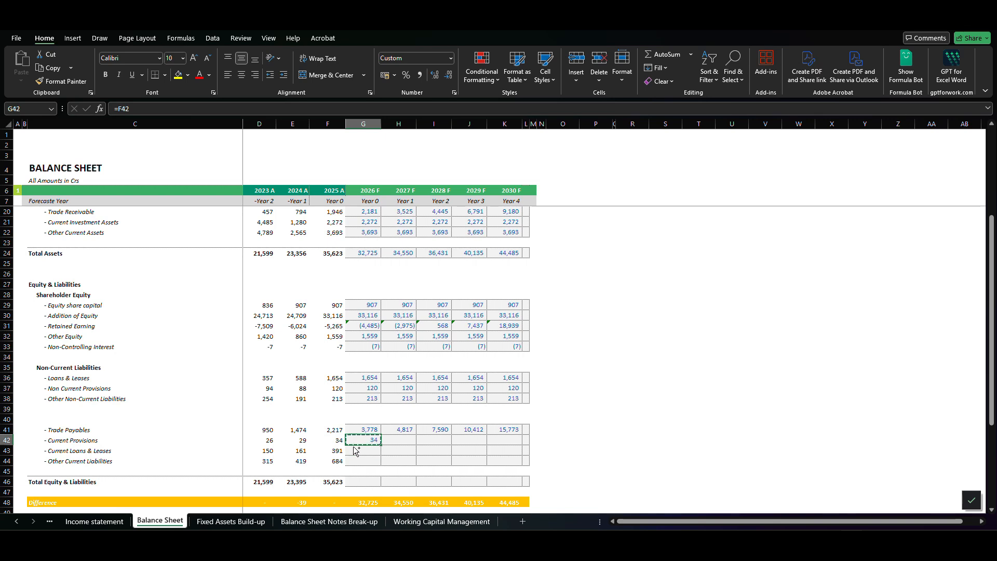
{"action": "key", "text": "shift+Right"}
{"action": "key", "text": "shift+Right"}
{"action": "key", "text": "shift+Right"}
{"action": "key", "text": "shift+Right"}
{"action": "key", "text": "ctrl+v"}
- Set 2026 F Current Loans & Leases equal to the prior year with =F43 and copy the formula through 2030 F
{"action": "key", "text": "ctrl+Down"}
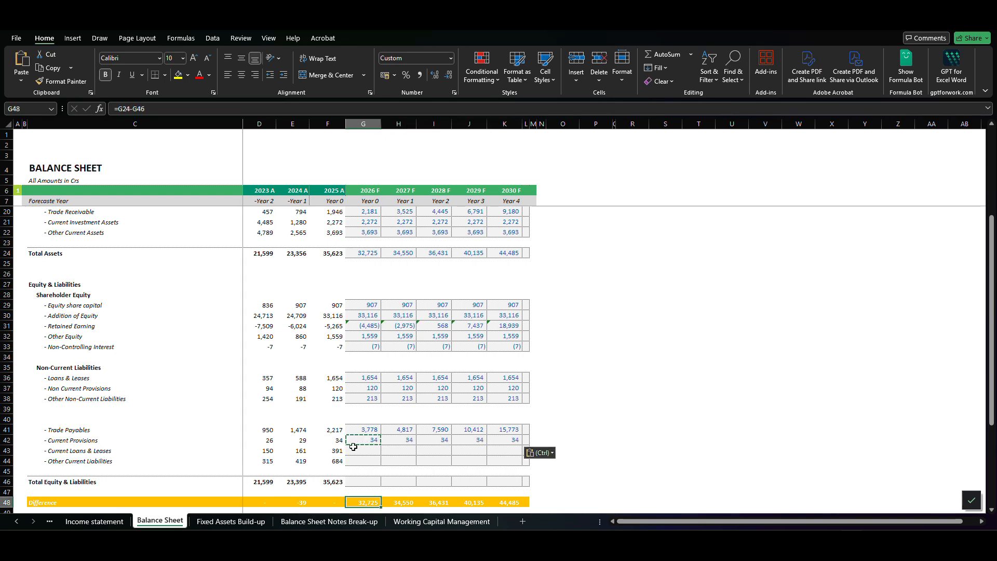
{"action": "key", "text": "Up"}
{"action": "key", "text": "Up"}
{"action": "key", "text": "Up"}
{"action": "key", "text": "Up"}
{"action": "key", "text": "Up"}
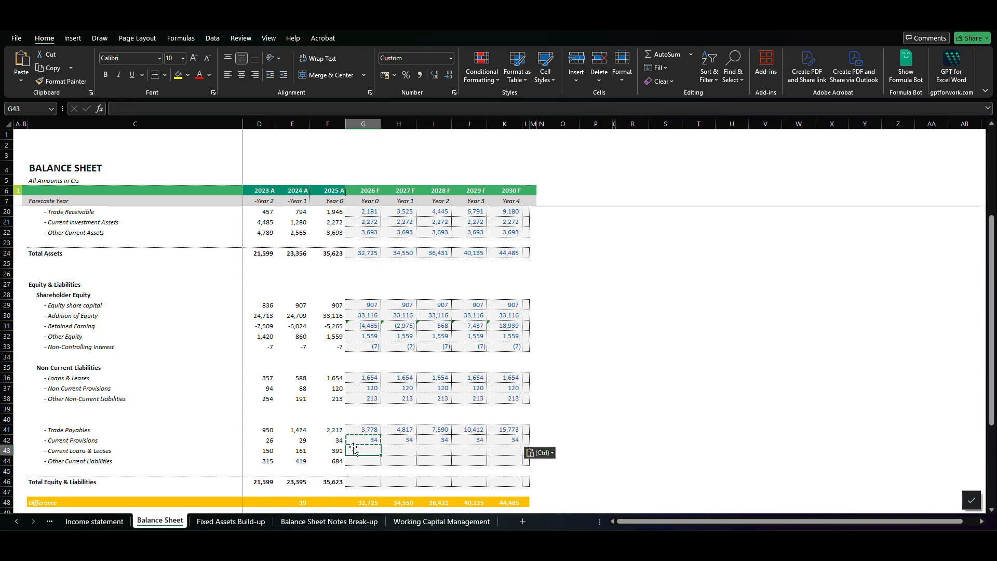
{"action": "type", "text": "="}
{"action": "key", "text": "Left"}
{"action": "key", "text": "ctrl+Return"}
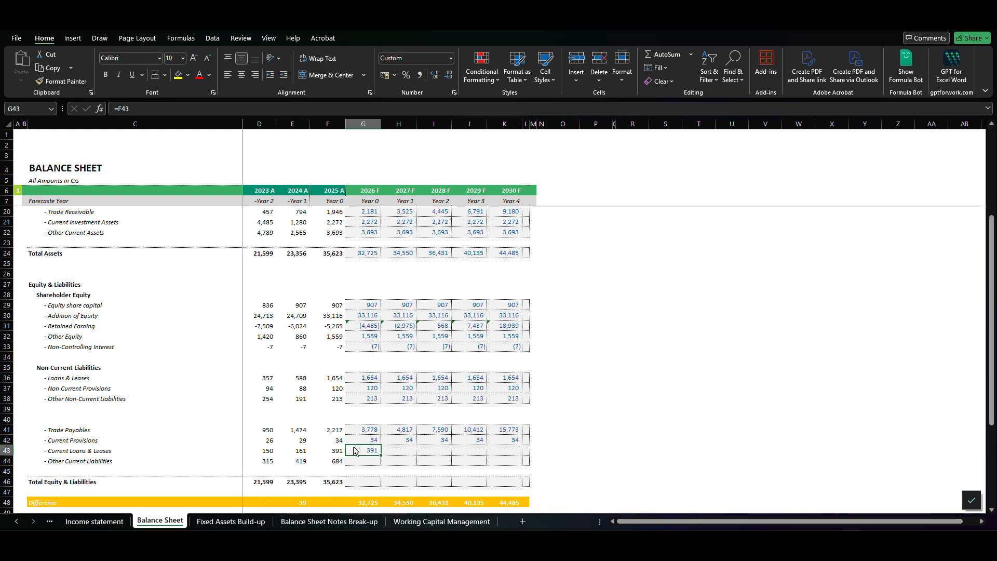
{"action": "key", "text": "ctrl+c"}
{"action": "key", "text": "shift+Right"}
{"action": "key", "text": "shift+Right"}
{"action": "key", "text": "shift+Right"}
{"action": "key", "text": "shift+Right"}
{"action": "key", "text": "ctrl+v"}
- Set 2026 F Other Current Liabilities equal to the prior year with =F44 and copy the formula through 2030 F
{"action": "key", "text": "Down"}
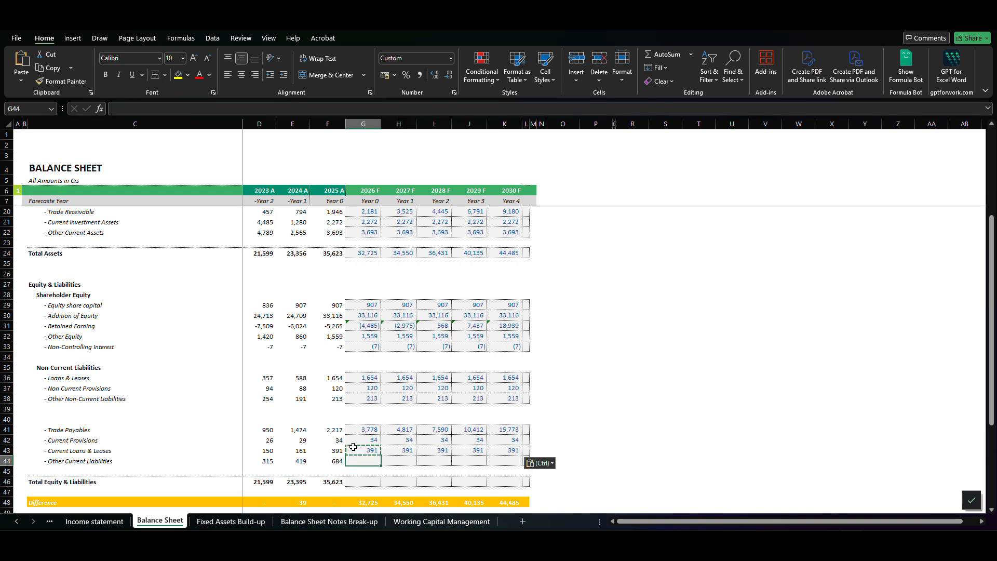
{"action": "type", "text": "="}
{"action": "key", "text": "Left"}
{"action": "key", "text": "ctrl+Return"}
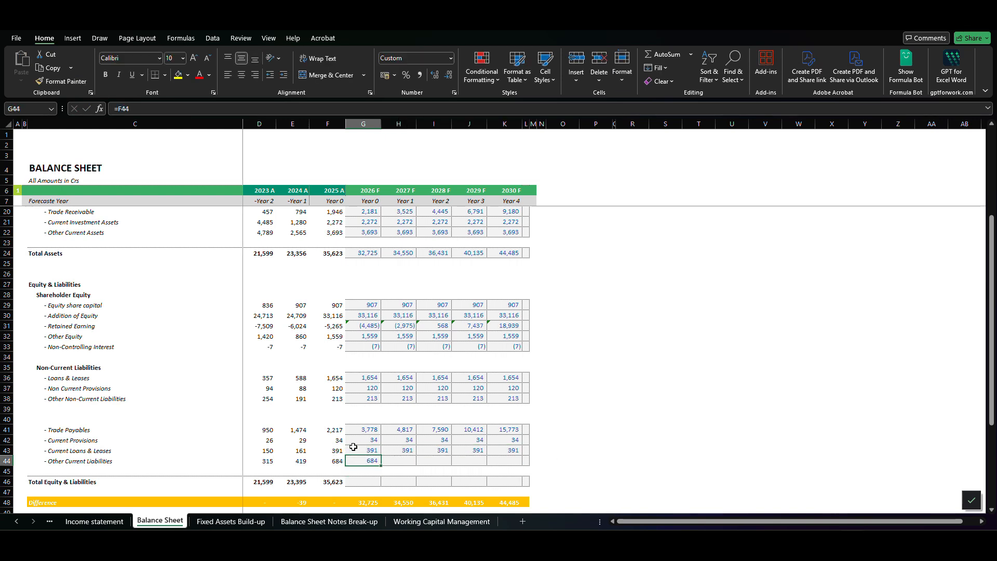
{"action": "key", "text": "ctrl+c"}
{"action": "key", "text": "shift+Right"}
{"action": "key", "text": "shift+Right"}
{"action": "key", "text": "shift+Right"}
{"action": "key", "text": "shift+Right"}
{"action": "key", "text": "ctrl+v"}
- Calculate 2026 F Total Equity & Liabilities with =SUM(G29:G44)
{"action": "key", "text": "Down"}
{"action": "key", "text": "Down"}
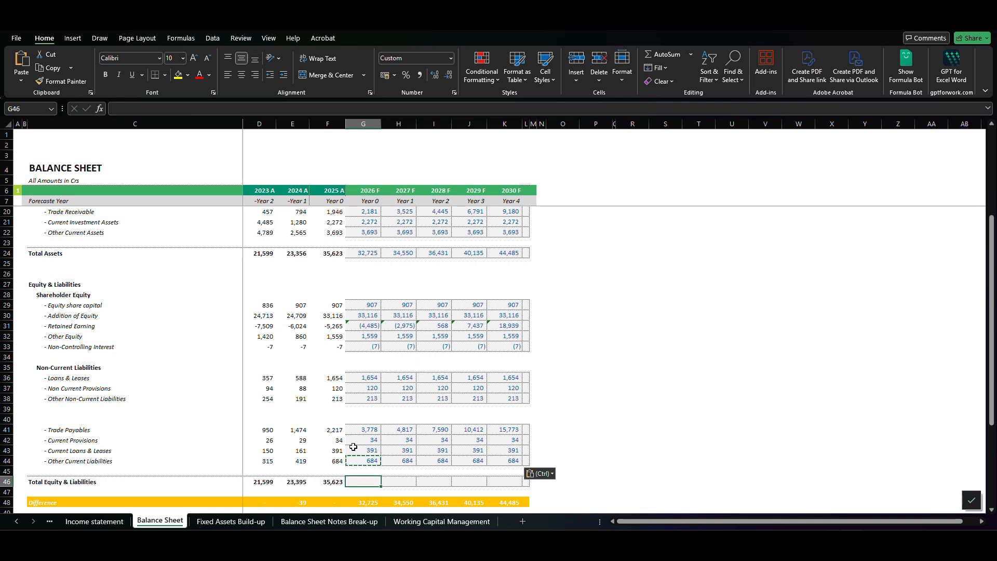
{"action": "type", "text": "=su"}
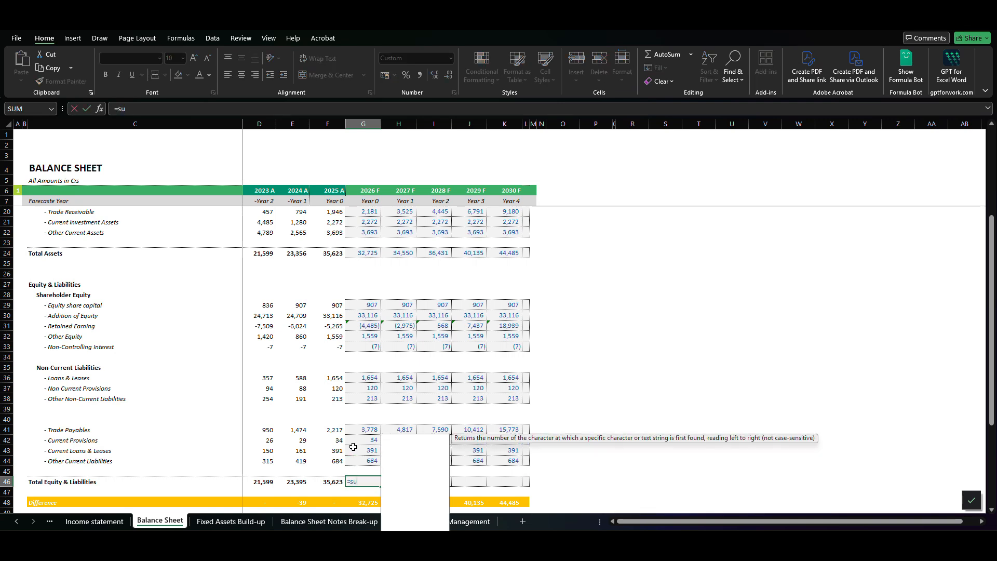
{"action": "type", "text": "m("}
{"action": "key", "text": "Up"}
{"action": "key", "text": "Up"}
{"action": "key", "text": "shift+Up"}
{"action": "key", "text": "shift+Up"}
{"action": "key", "text": "shift+Up"}
{"action": "key", "text": "shift+Up"}
{"action": "key", "text": "shift+Up"}
{"action": "key", "text": "shift+Up"}
{"action": "key", "text": "shift+Up"}
{"action": "key", "text": "shift+Up"}
{"action": "key", "text": "shift+Up"}
{"action": "key", "text": "shift+Up"}
{"action": "key", "text": "shift+Up"}
{"action": "key", "text": "shift+Up"}
{"action": "key", "text": "shift+Up"}
{"action": "key", "text": "shift+Up"}
{"action": "key", "text": "shift+Up"}
{"action": "key", "text": "shift+Up"}
{"action": "key", "text": "shift+Up"}
{"action": "key", "text": "shift+Down"}
{"action": "key", "text": "shift+Down"}
{"action": "type", "text": ")"}
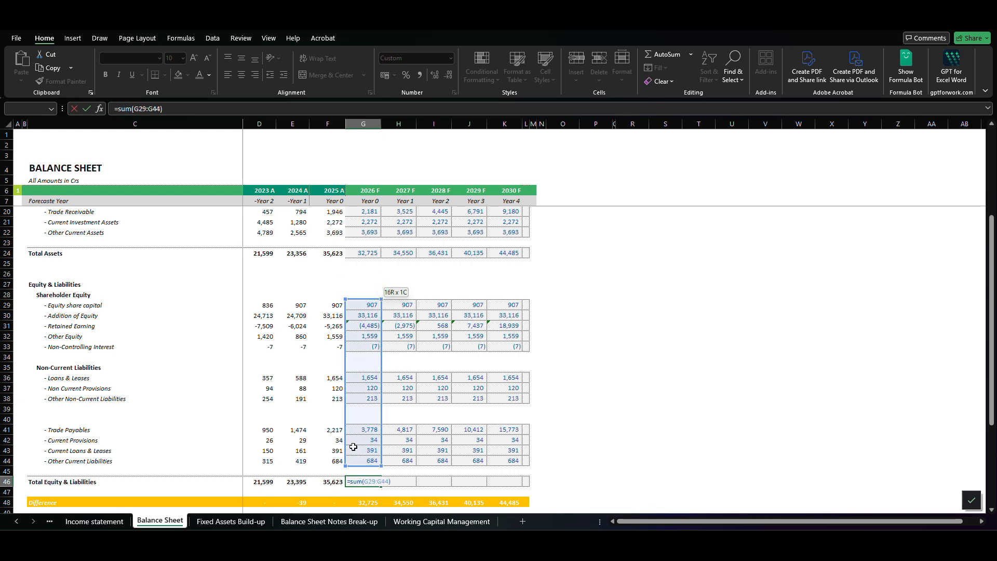
{"action": "key", "text": "ctrl+Return"}
- Copy the 2026 F Total Equity & Liabilities formula across through 2030 F
{"action": "key", "text": "ctrl+c"}
{"action": "key", "text": "shift+Right"}
{"action": "key", "text": "shift+Right"}
{"action": "key", "text": "shift+Right"}
{"action": "key", "text": "shift+Right"}
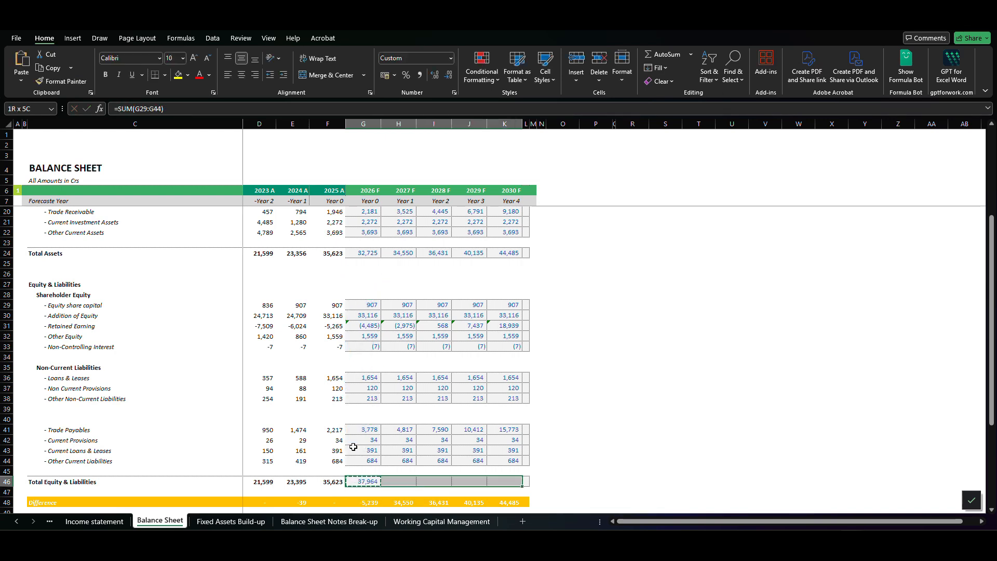
{"action": "key", "text": "Return"}
- Check the Difference row between total assets and total equity and liabilities for 2026 F to 2030 F
{"action": "key", "text": "Down"}
{"action": "key", "text": "Down"}
{"action": "key", "text": "Down"}
{"action": "key", "text": "Down"}
{"action": "key", "text": "Up"}
{"action": "key", "text": "Up"}
{"action": "key", "text": "shift+Right"}
{"action": "key", "text": "shift+Right"}
{"action": "key", "text": "shift+Right"}
{"action": "key", "text": "shift+Right"}
{"action": "key", "text": "shift+Left"}
{"action": "key", "text": "shift+Left"}
{"action": "key", "text": "shift+Left"}
{"action": "key", "text": "shift+Left"}
{"action": "key", "text": "shift+Right"}
{"action": "key", "text": "shift+Right"}
{"action": "key", "text": "shift+Right"}
{"action": "key", "text": "shift+Right"}
- Examine the Cash & Cash equivalent row under Current Assets, highlighting its 2026 F to 2030 F cells
{"action": "key", "text": "Up"}
{"action": "key", "text": "Up"}
{"action": "key", "text": "Up"}
{"action": "key", "text": "Up"}
{"action": "key", "text": "Up"}
{"action": "key", "text": "Up"}
{"action": "key", "text": "Up"}
{"action": "key", "text": "Up"}
{"action": "key", "text": "Up"}
{"action": "key", "text": "Up"}
{"action": "key", "text": "Up"}
{"action": "key", "text": "Up"}
{"action": "key", "text": "Up"}
{"action": "key", "text": "Up"}
{"action": "key", "text": "Up"}
{"action": "key", "text": "Up"}
{"action": "key", "text": "Up"}
{"action": "key", "text": "Up"}
{"action": "key", "text": "Up"}
{"action": "key", "text": "Up"}
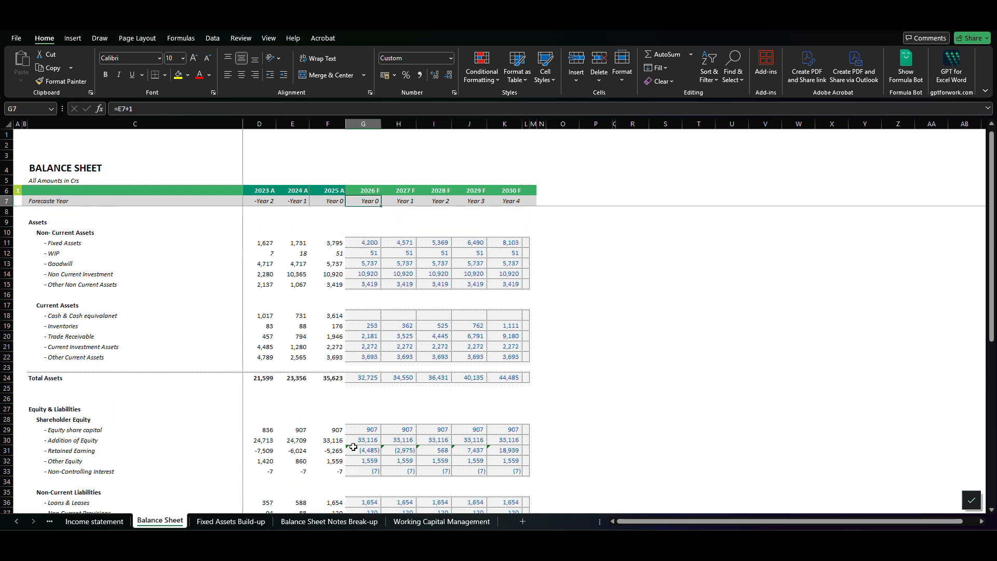
{"action": "key", "text": "Down"}
{"action": "key", "text": "Down"}
{"action": "key", "text": "Down"}
{"action": "key", "text": "Down"}
{"action": "key", "text": "Down"}
{"action": "key", "text": "Down"}
{"action": "key", "text": "Down"}
{"action": "key", "text": "Down"}
{"action": "key", "text": "Down"}
{"action": "key", "text": "Down"}
{"action": "key", "text": "Down"}
{"action": "key", "text": "Left"}
{"action": "key", "text": "Left"}
{"action": "key", "text": "Left"}
{"action": "key", "text": "Left"}
{"action": "key", "text": "Right"}
{"action": "key", "text": "Right"}
{"action": "key", "text": "Right"}
{"action": "key", "text": "Right"}
{"action": "key", "text": "shift+Right"}
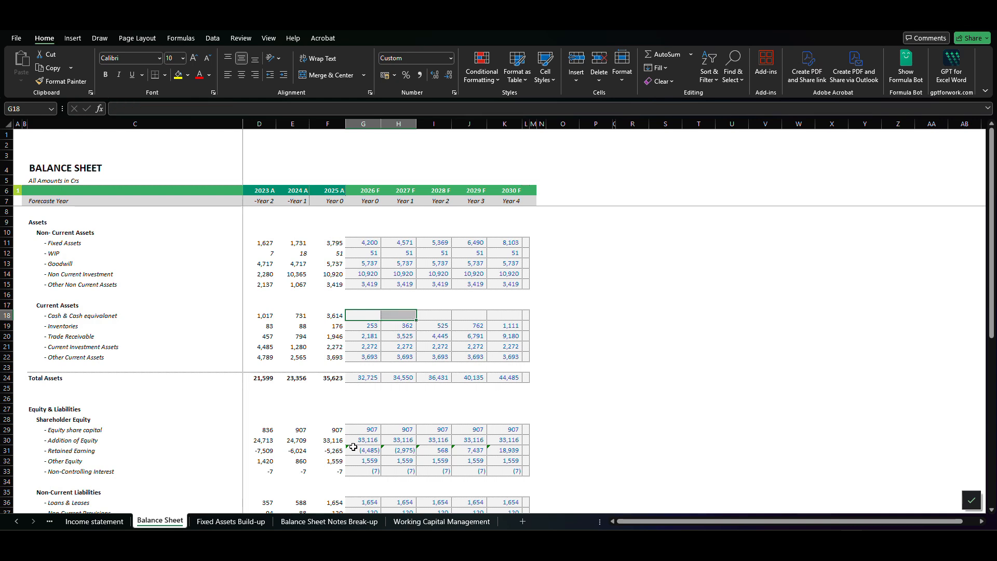
{"action": "key", "text": "shift+Right"}
{"action": "key", "text": "shift+Right"}
{"action": "key", "text": "shift+Right"}
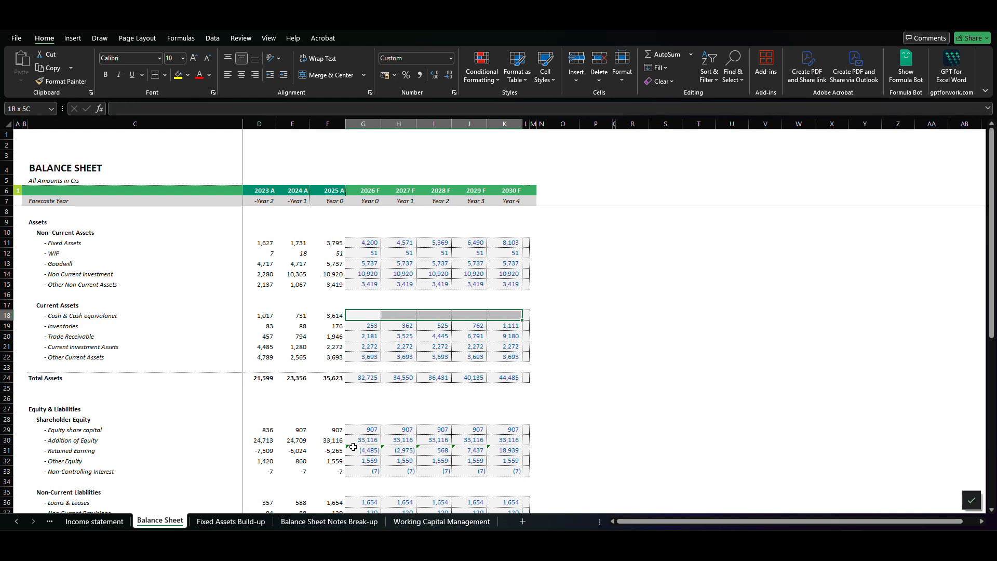
{"action": "key", "text": "shift+Left"}
{"action": "key", "text": "shift+Left"}
{"action": "key", "text": "shift+Left"}
{"action": "key", "text": "shift+Right"}
{"action": "key", "text": "shift+Right"}
{"action": "key", "text": "shift+Right"}
{"action": "key", "text": "Up"}
{"action": "key", "text": "Up"}
{"action": "key", "text": "Up"}
{"action": "key", "text": "Up"}
{"action": "key", "text": "Up"}
{"action": "key", "text": "Up"}
{"action": "key", "text": "Up"}
{"action": "key", "text": "Up"}
{"action": "key", "text": "Up"}
{"action": "key", "text": "Up"}
{"action": "key", "text": "Up"}
{"action": "key", "text": "Up"}
{"action": "key", "text": "Up"}
{"action": "key", "text": "Up"}
{"action": "key", "text": "Up"}
{"action": "key", "text": "Up"}
{"action": "key", "text": "Up"}
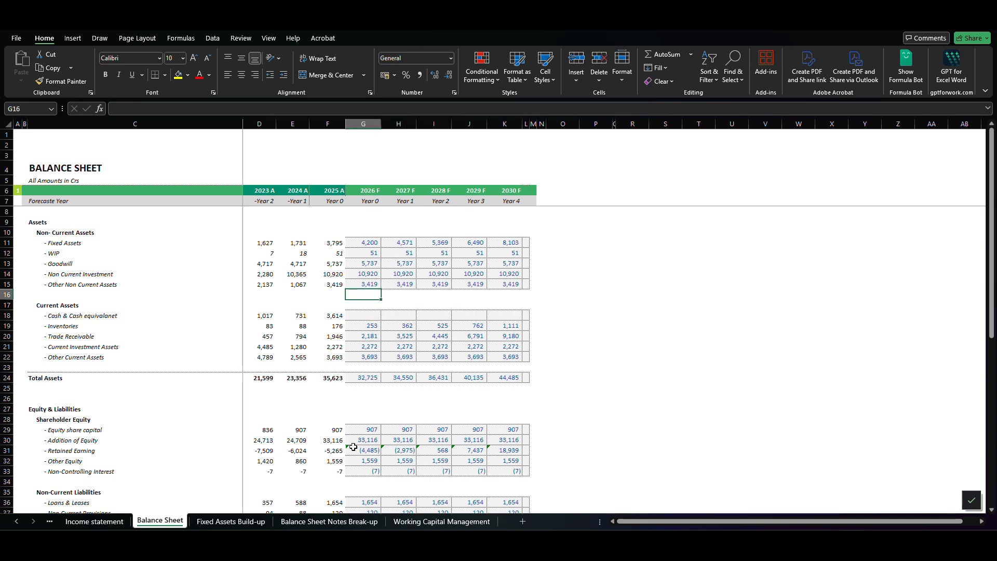